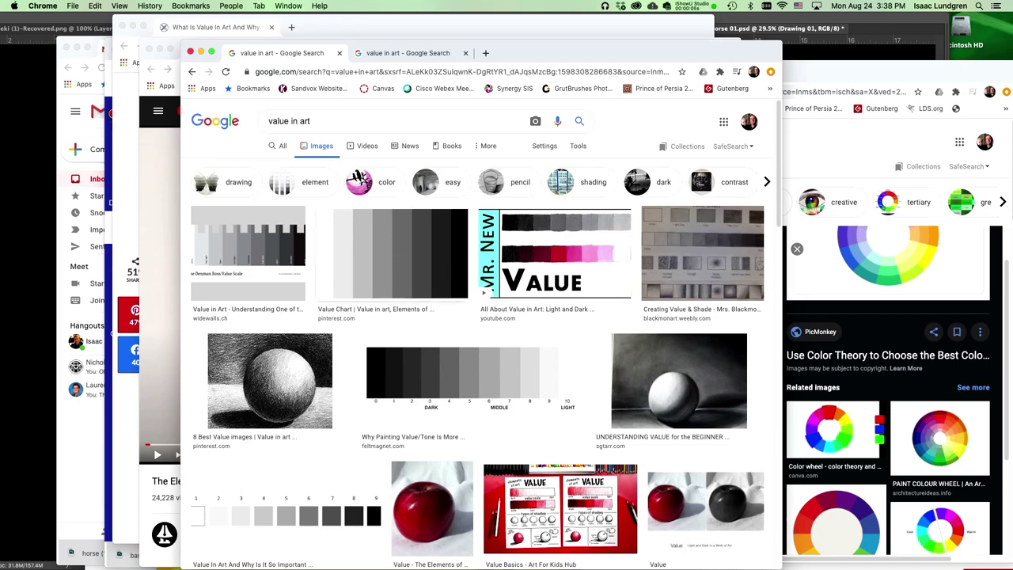
Examine the grayscale value chart and the dark palm-tree photo with its related images in the "value in art" image results.
click(400, 253)
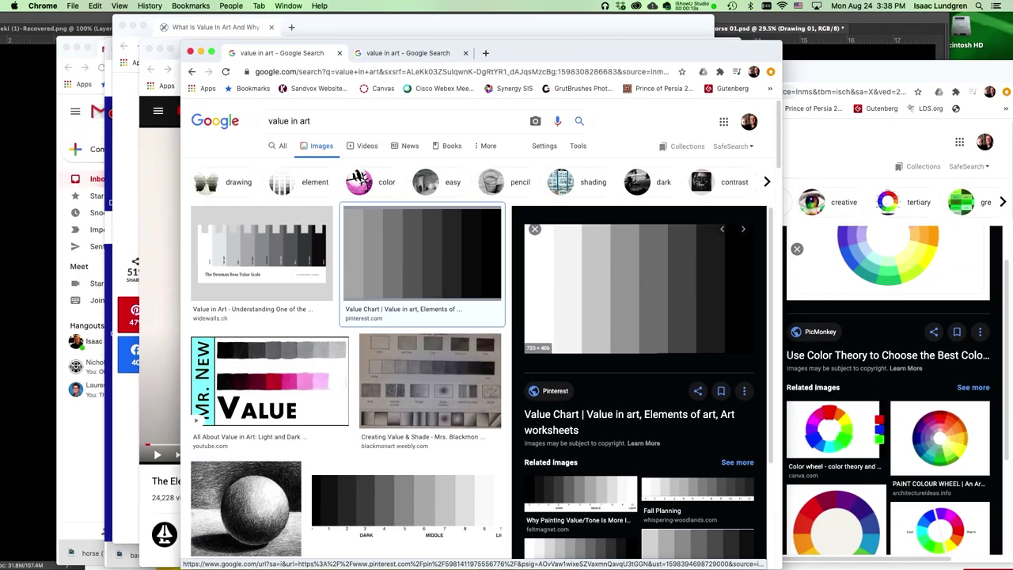
click(535, 229)
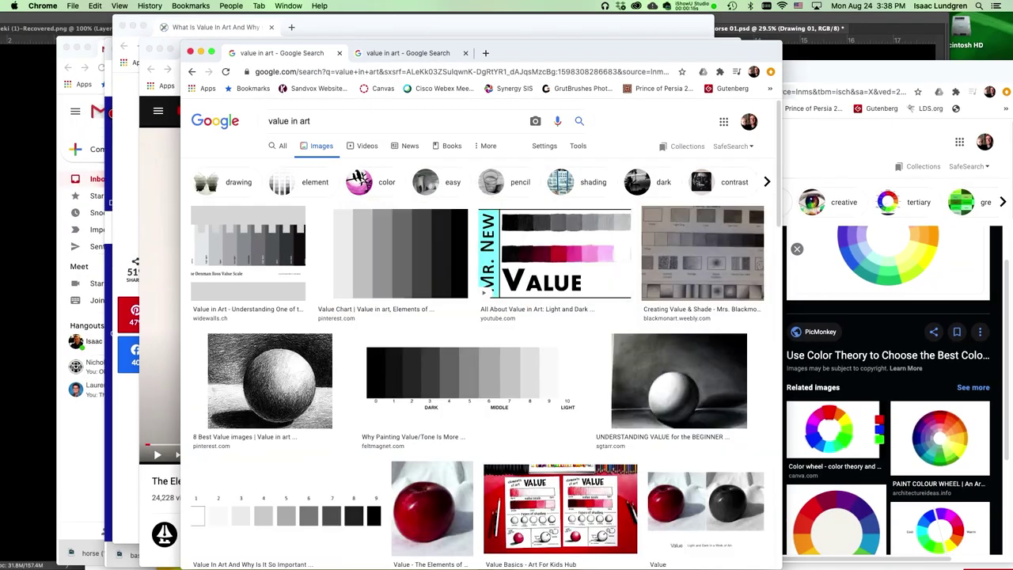
click(407, 53)
scroll(653, 317, down, 1)
scroll(654, 316, up, 1)
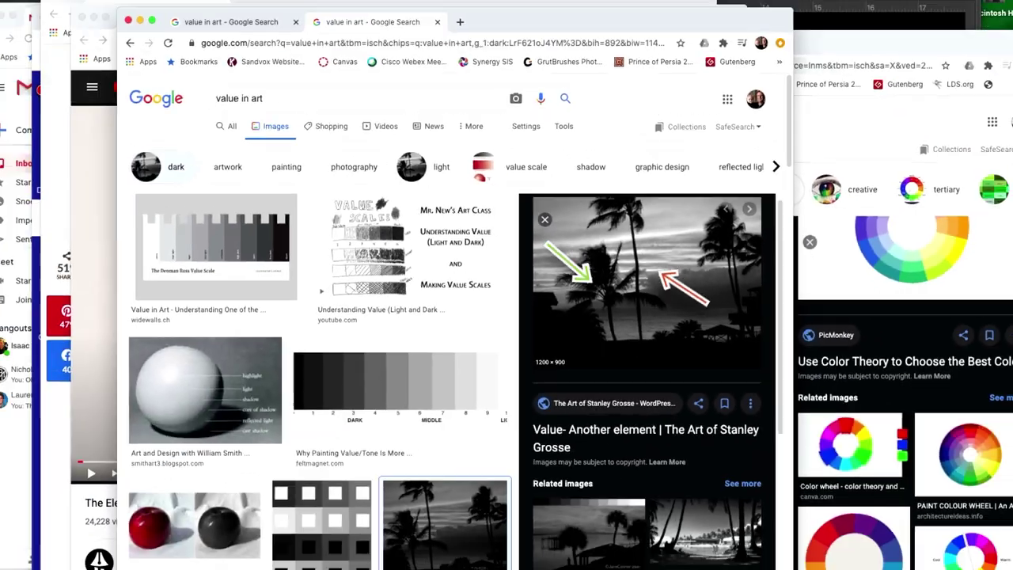
scroll(562, 285, down, 4)
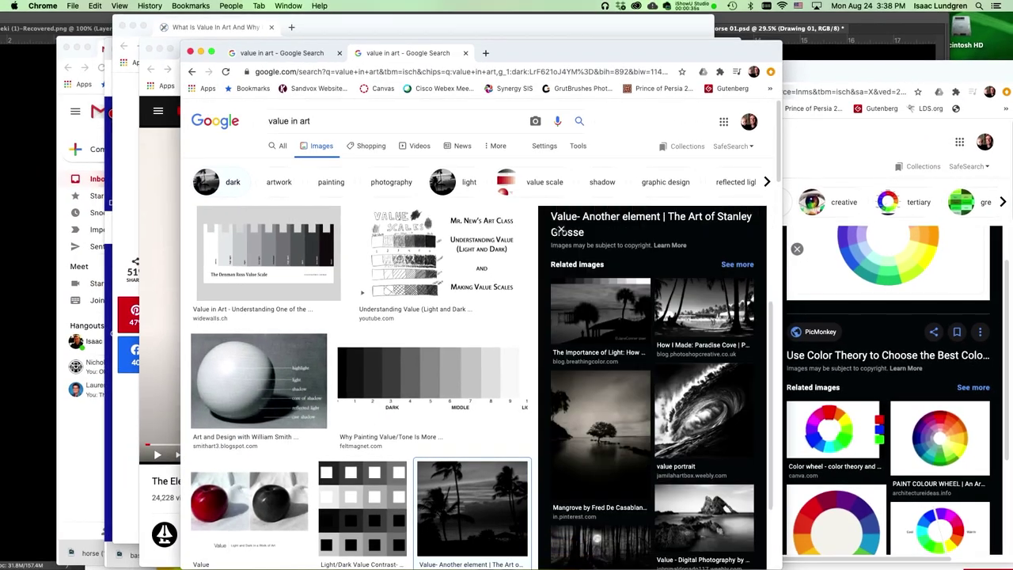
scroll(652, 387, down, 3)
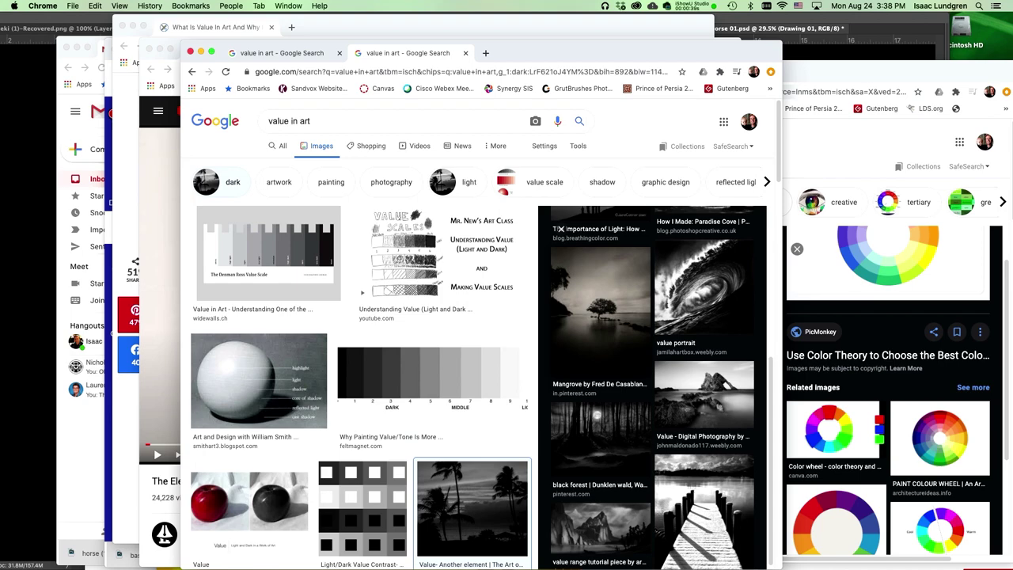
Examine the black-and-white Mangrove photograph and its related images for use of light and dark.
click(600, 315)
scroll(600, 315, up, 2)
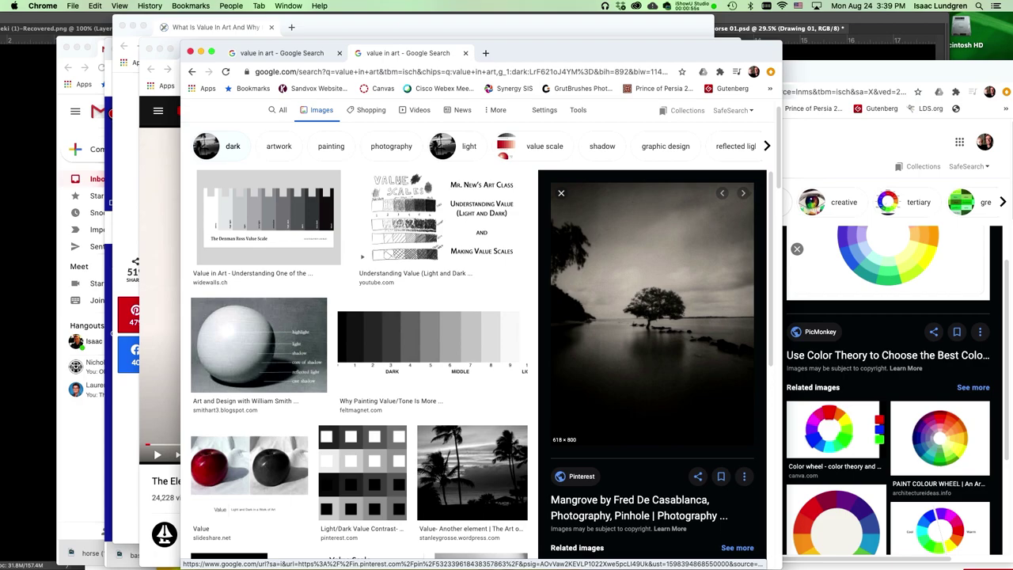
scroll(560, 191, down, 5)
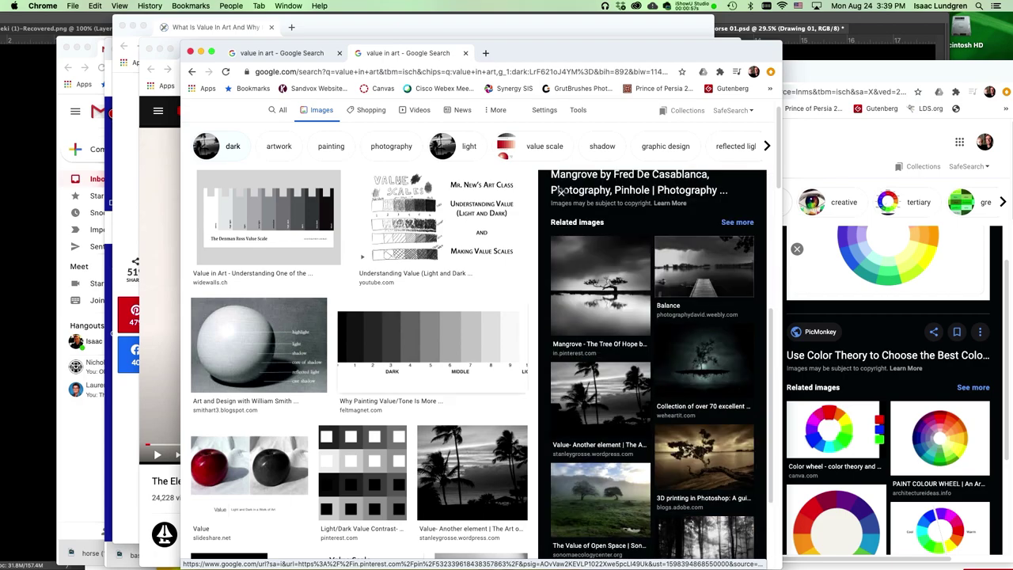
scroll(261, 332, down, 2)
Examine the labelled shading on the sphere image and on the pumpkin tonal-values image.
click(258, 277)
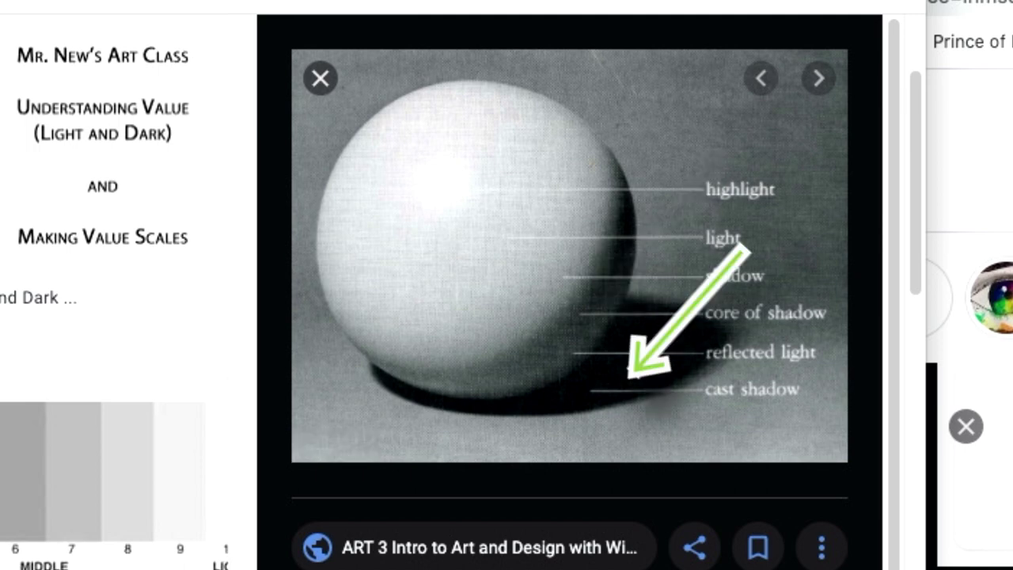
key(Right)
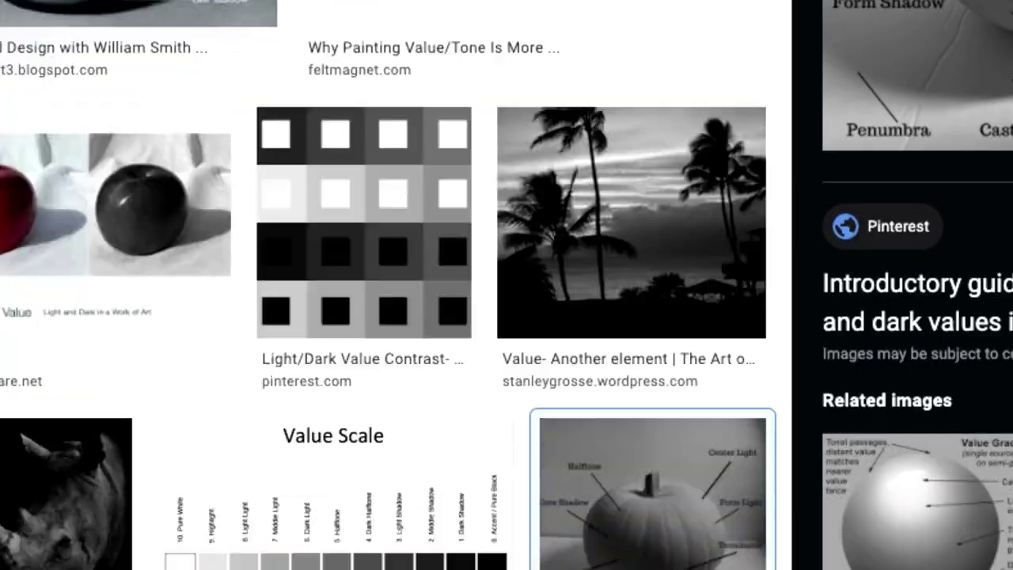
scroll(396, 285, up, 5)
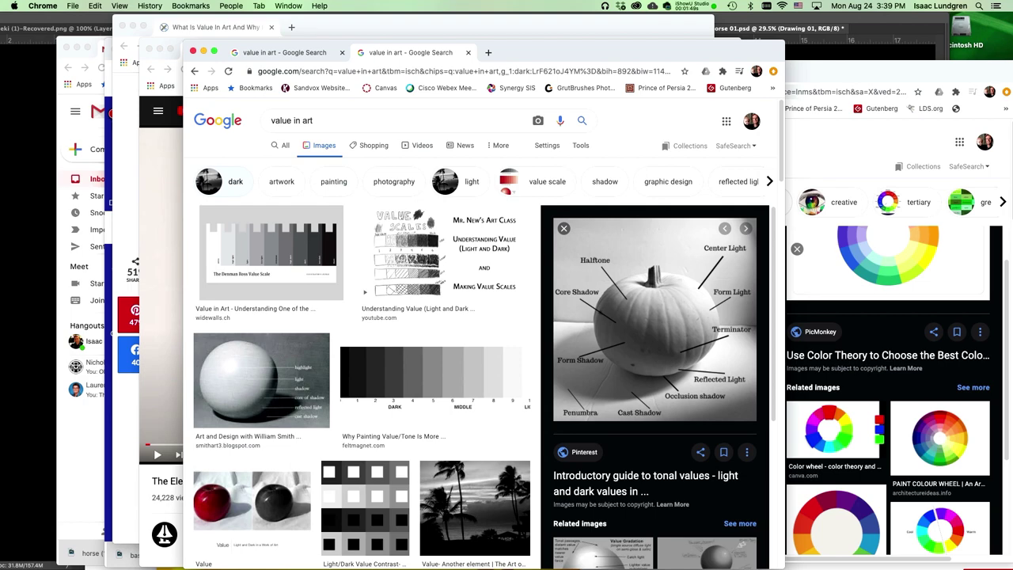
Open the Kleki paint tool at kleki.com in a new browser window.
key(super+n)
text(kleki.com)
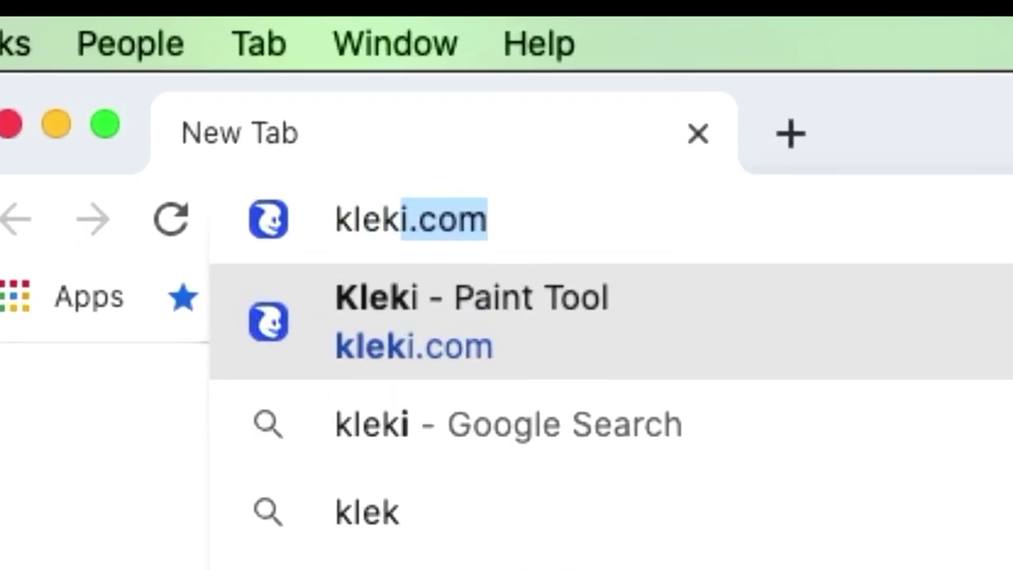
key(Return)
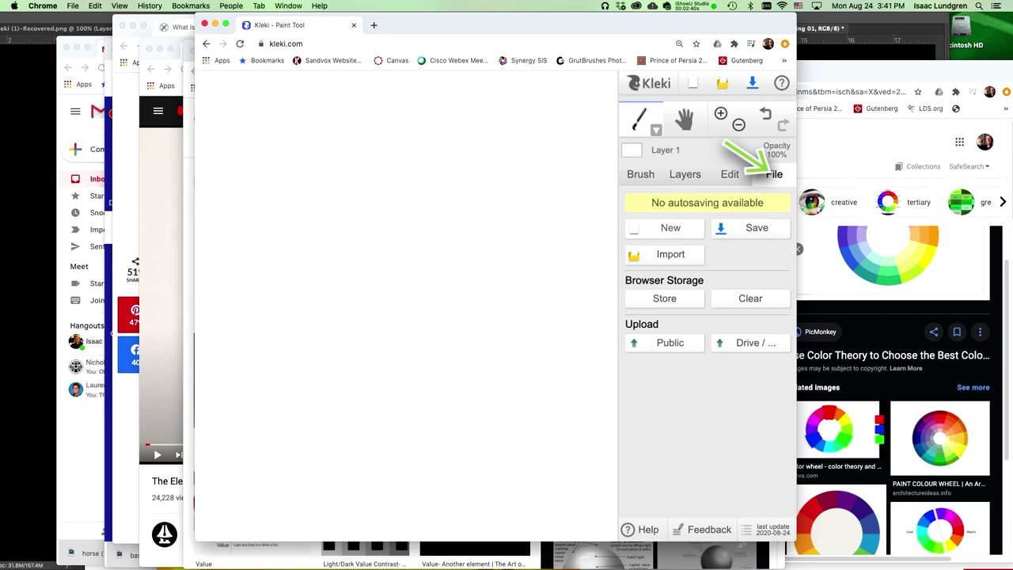
Create a new image 1200 px wide and 800 px high with a white background.
click(671, 227)
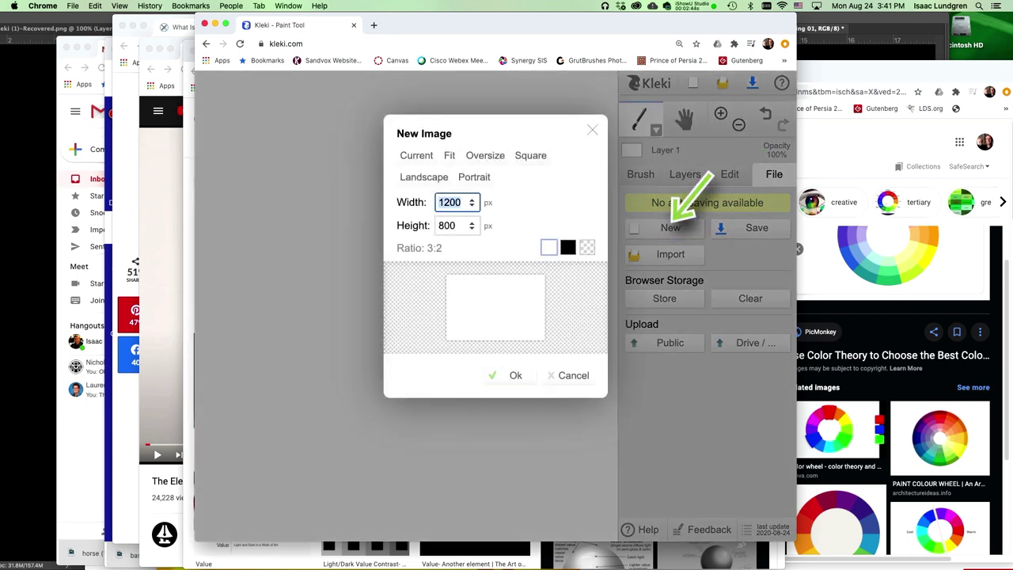
text(1200)
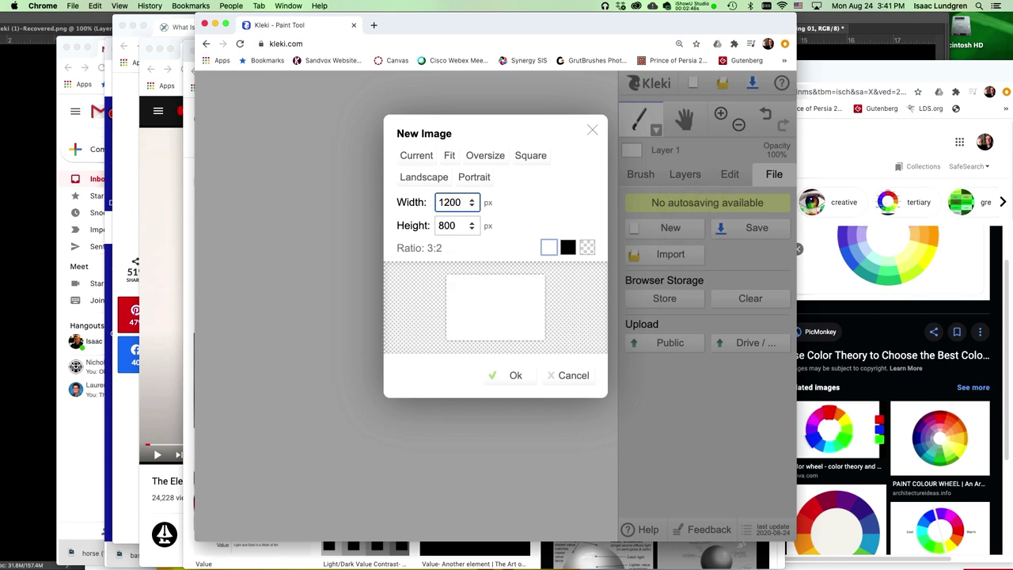
key(Tab)
text(800)
click(510, 374)
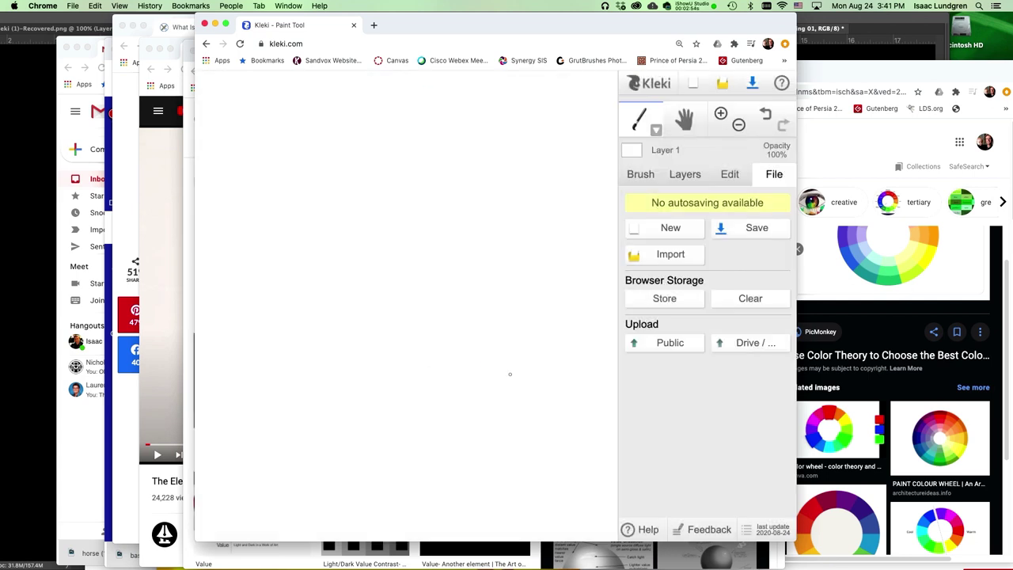
Add a second layer above Layer 1 and set Layer 1's opacity to 0%.
click(641, 174)
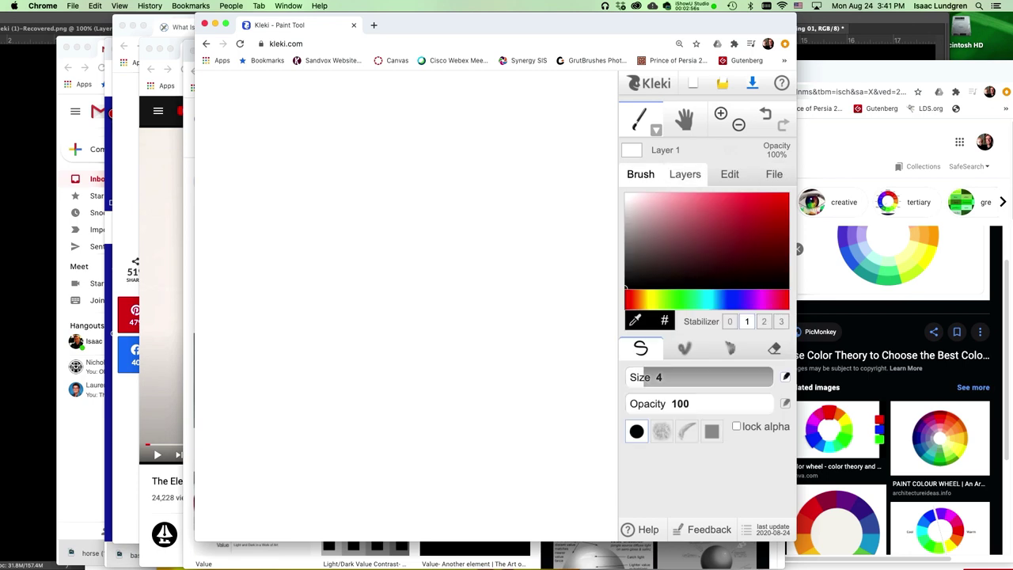
click(738, 125)
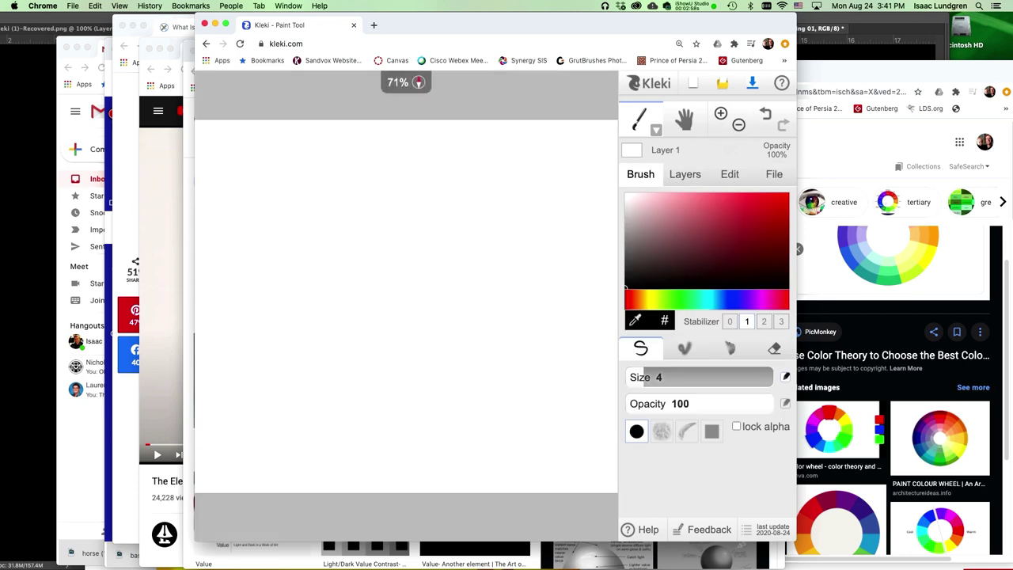
click(738, 125)
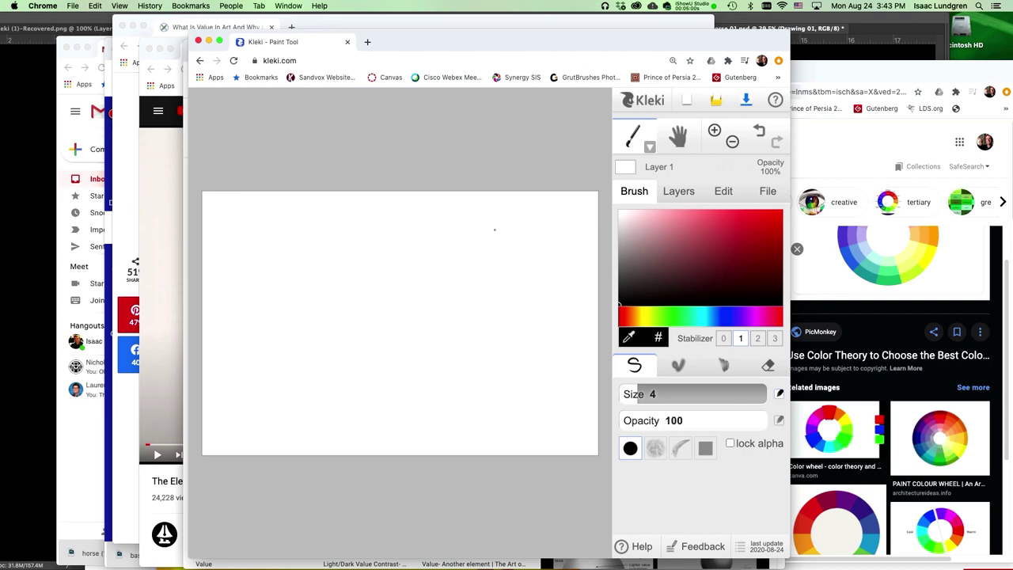
click(678, 191)
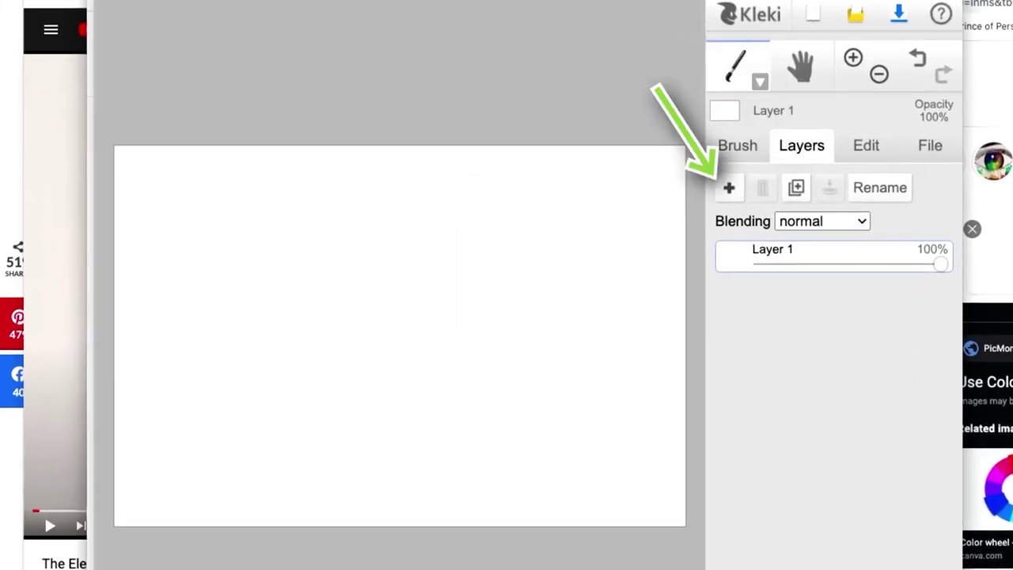
click(729, 188)
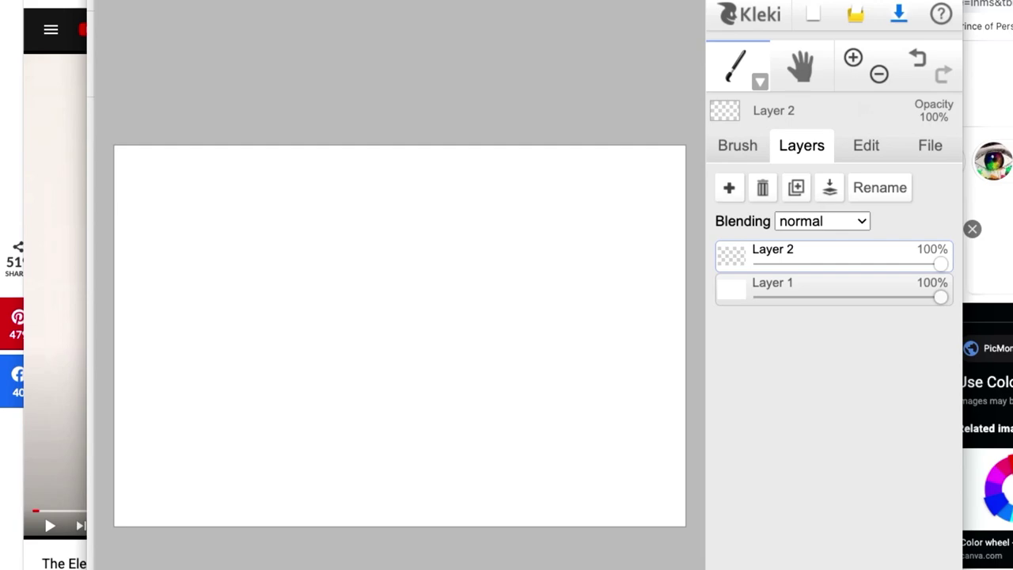
drag(941, 297, 760, 297)
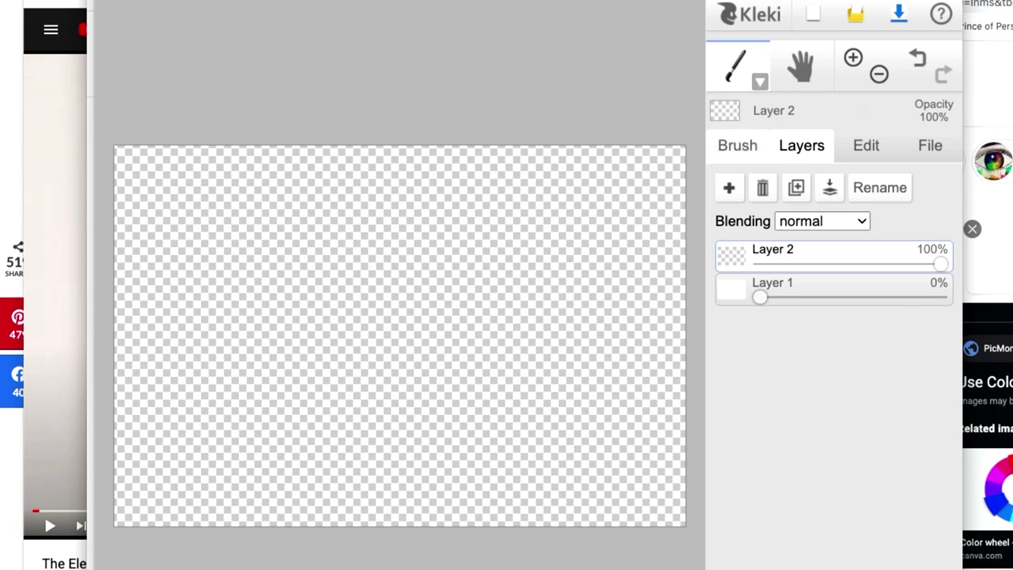
With brush size 58, paint a black swatch in the canvas's upper-right corner and a white swatch in its upper-left corner.
click(737, 145)
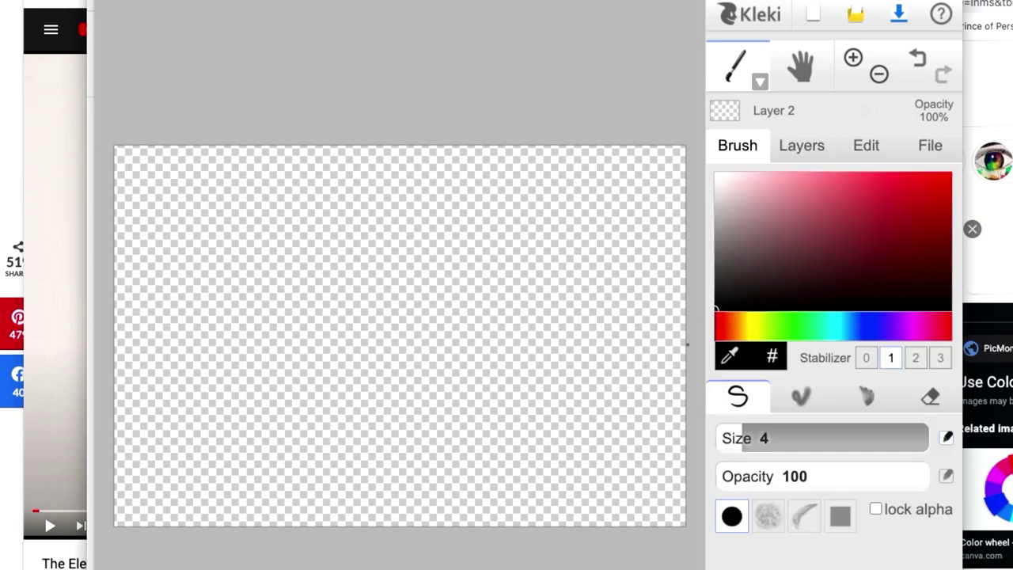
mouse_move(744, 437)
mouse_down()
mouse_move(867, 438)
mouse_move(829, 438)
mouse_up()
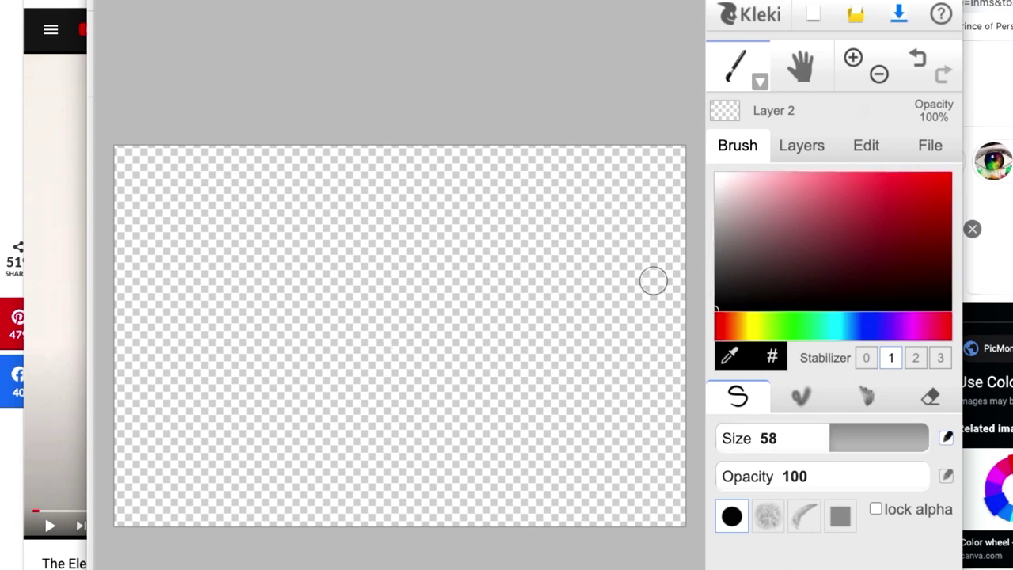
mouse_move(635, 185)
mouse_down()
mouse_move(636, 206)
mouse_move(646, 207)
mouse_move(659, 204)
mouse_move(662, 179)
mouse_move(643, 179)
mouse_move(634, 198)
mouse_move(642, 208)
mouse_up()
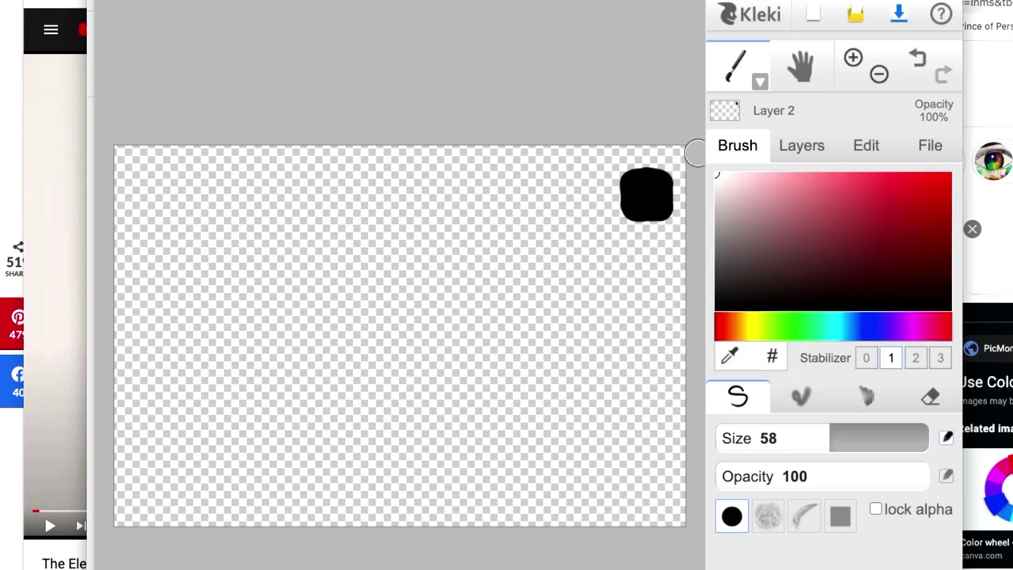
mouse_move(140, 172)
mouse_down()
mouse_move(140, 201)
mouse_move(164, 201)
mouse_move(166, 181)
mouse_move(149, 172)
mouse_up()
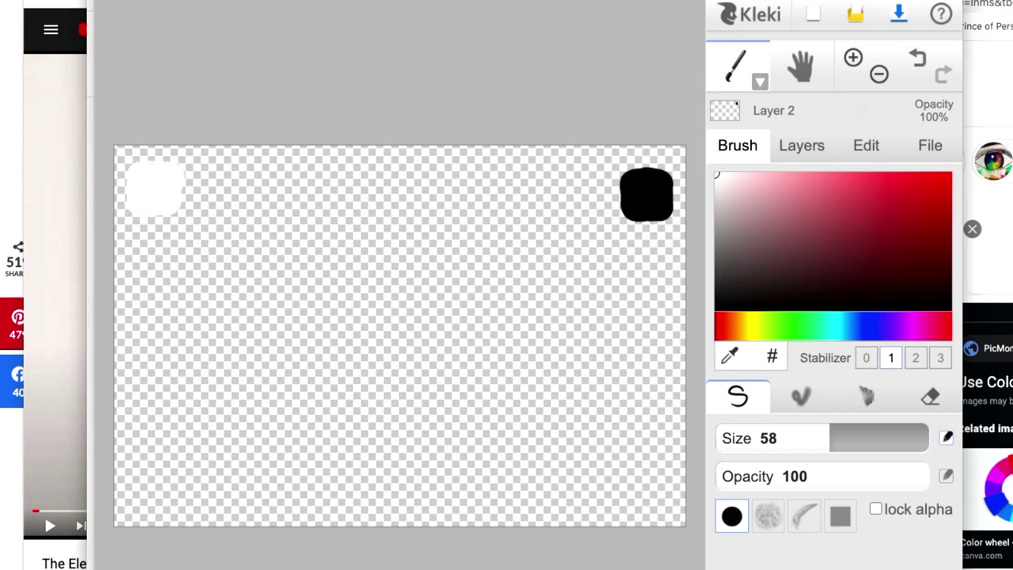
Paint a middle-gray swatch midway between the white and black ones, plus two progressively darker gray swatches between it and the black.
mouse_move(718, 204)
mouse_down()
mouse_move(693, 242)
mouse_move(681, 236)
mouse_up()
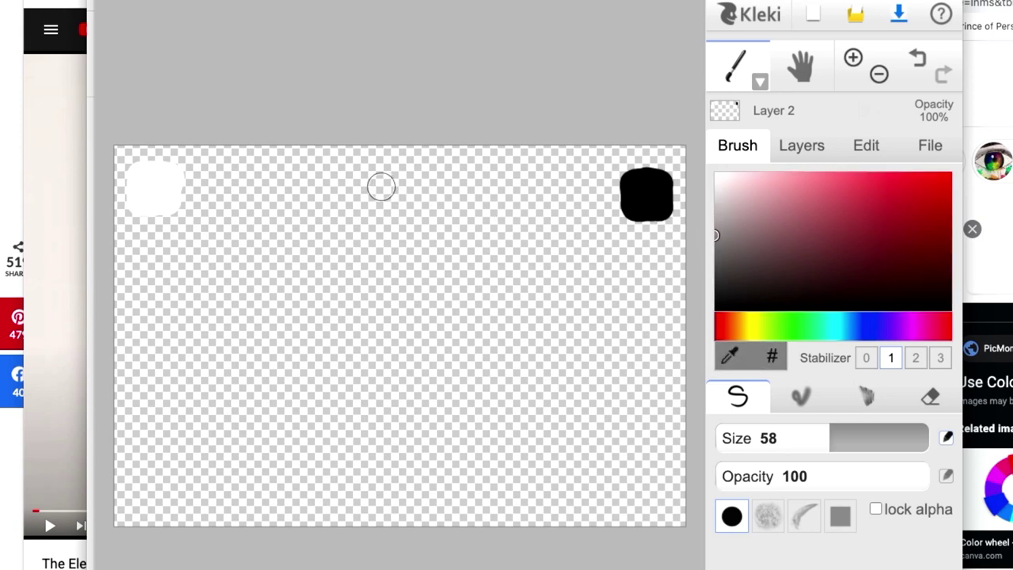
mouse_move(381, 184)
mouse_down()
mouse_move(378, 203)
mouse_move(400, 201)
mouse_move(399, 187)
mouse_move(380, 187)
mouse_up()
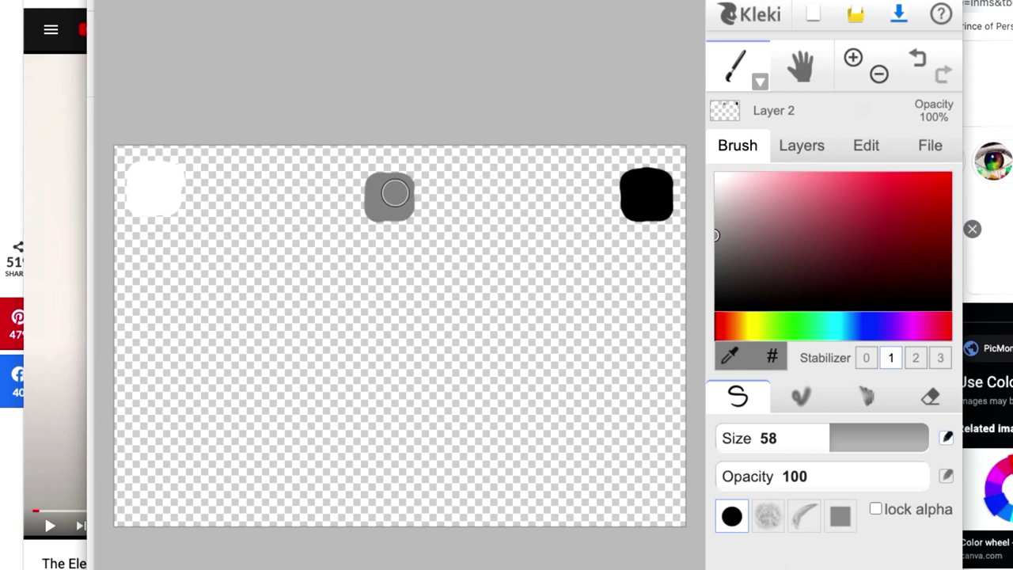
mouse_move(716, 235)
mouse_down()
mouse_move(716, 252)
mouse_move(697, 267)
mouse_up()
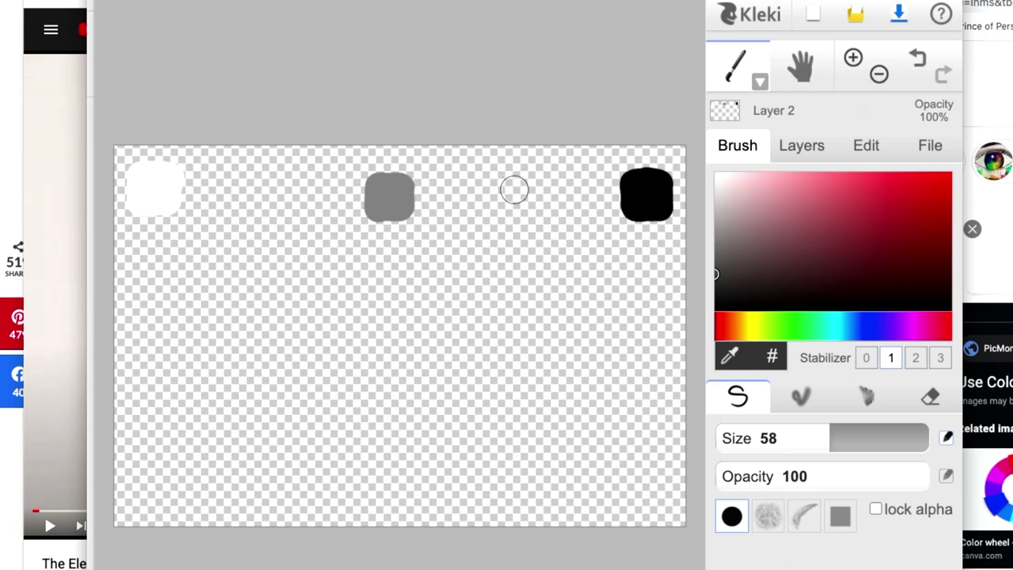
mouse_move(513, 190)
mouse_down()
mouse_move(515, 207)
mouse_move(534, 204)
mouse_move(535, 190)
mouse_move(517, 186)
mouse_move(511, 203)
mouse_move(532, 205)
mouse_move(530, 182)
mouse_move(512, 186)
mouse_up()
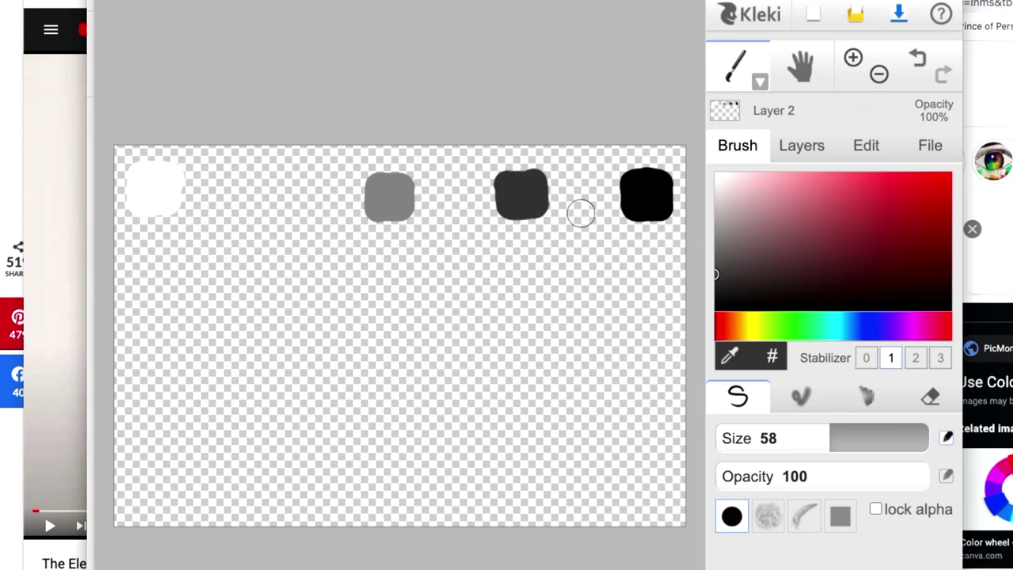
drag(716, 274, 716, 287)
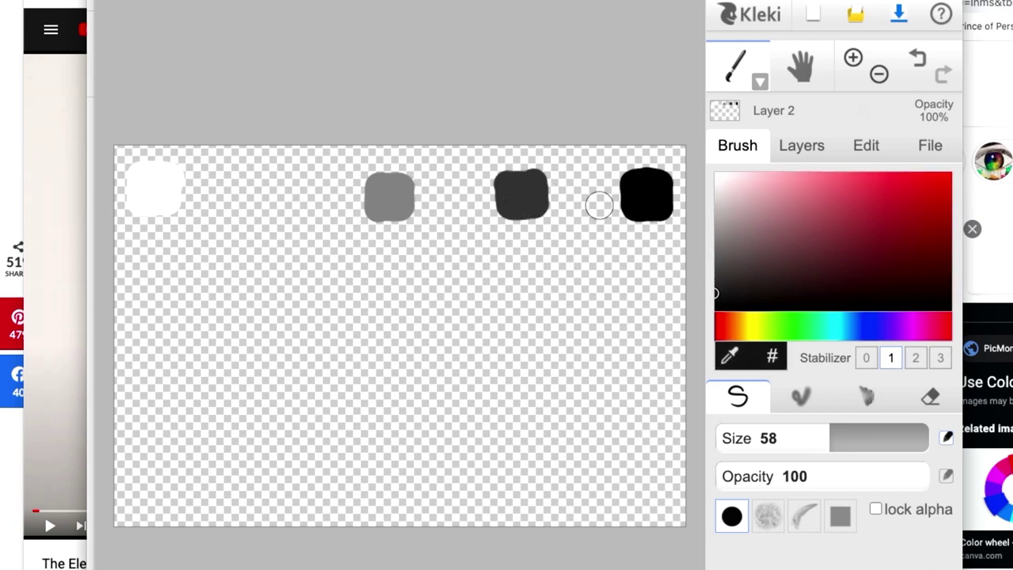
mouse_move(570, 181)
mouse_down()
mouse_move(576, 204)
mouse_move(591, 201)
mouse_move(593, 185)
mouse_move(578, 181)
mouse_move(569, 194)
mouse_move(593, 196)
mouse_up()
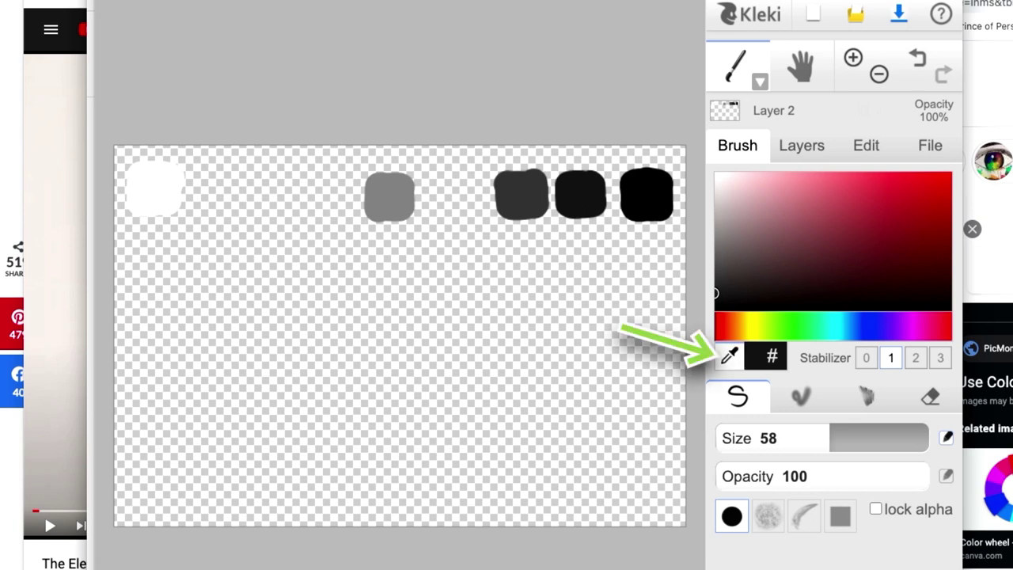
Sample the middle gray, darken it slightly, and paint a swatch between the middle-gray and dark-gray swatches.
click(729, 356)
click(389, 198)
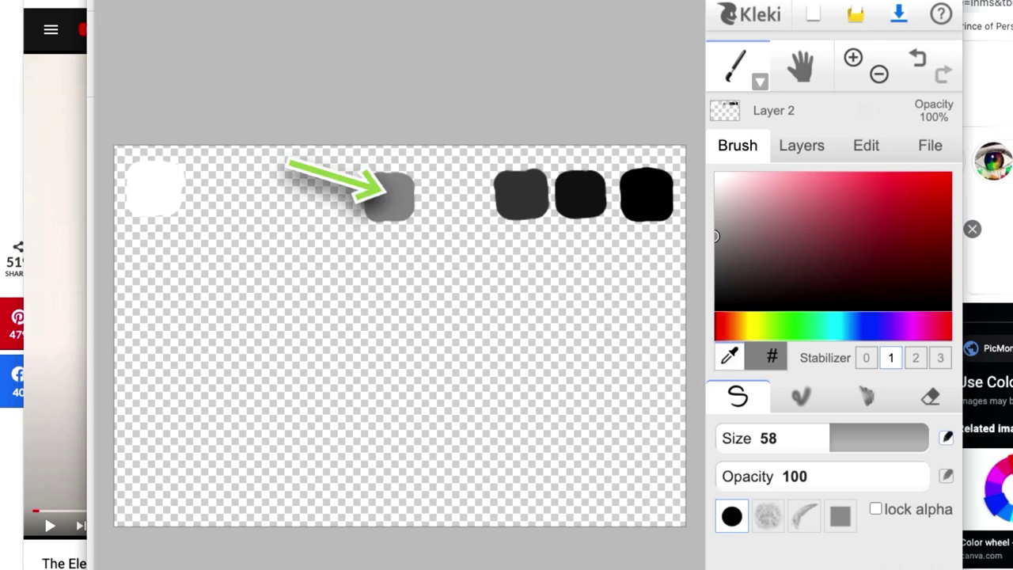
click(387, 194)
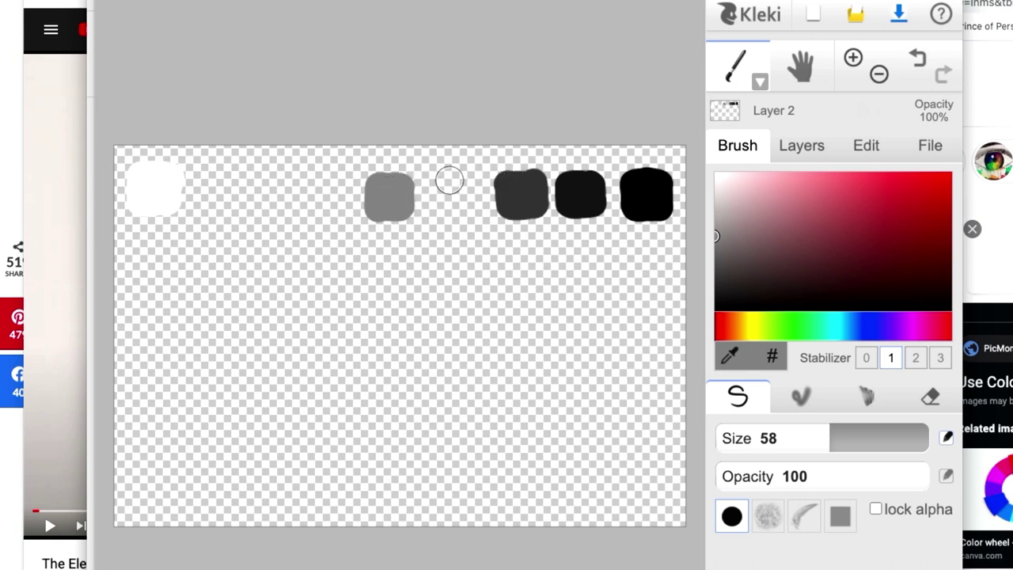
drag(716, 236, 716, 247)
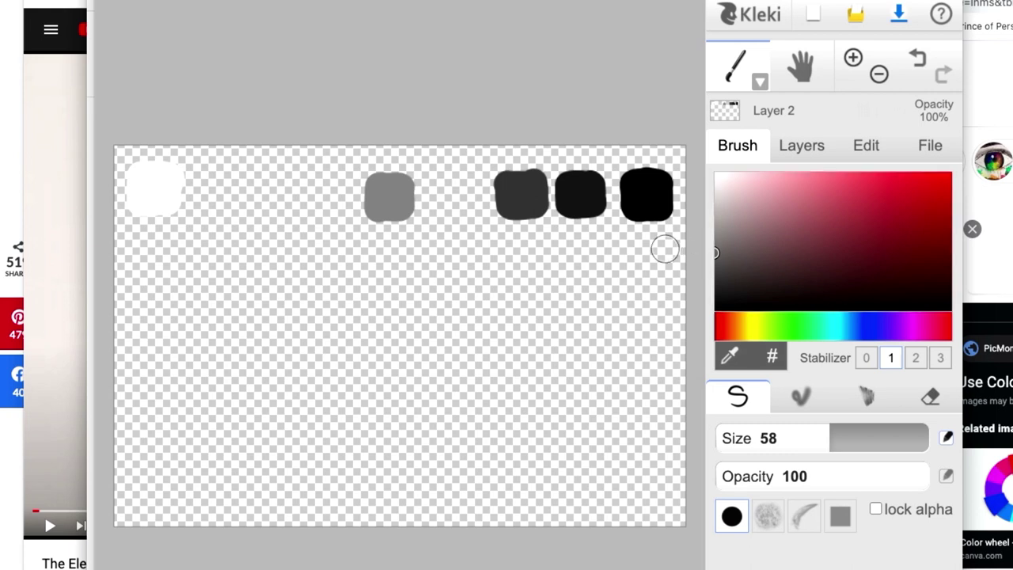
mouse_move(443, 192)
mouse_down()
mouse_move(464, 201)
mouse_move(464, 186)
mouse_move(445, 185)
mouse_move(443, 199)
mouse_move(464, 199)
mouse_move(467, 184)
mouse_up()
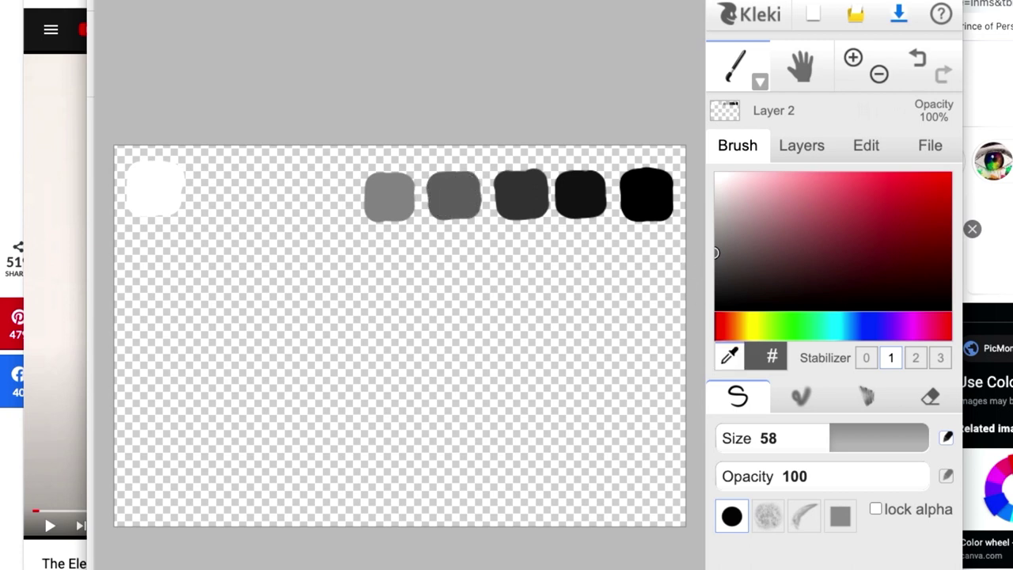
Paint a light-gray swatch midway between the middle-gray and white ones, plus a slightly darker gray swatch between it and the middle gray.
alt+click(389, 196)
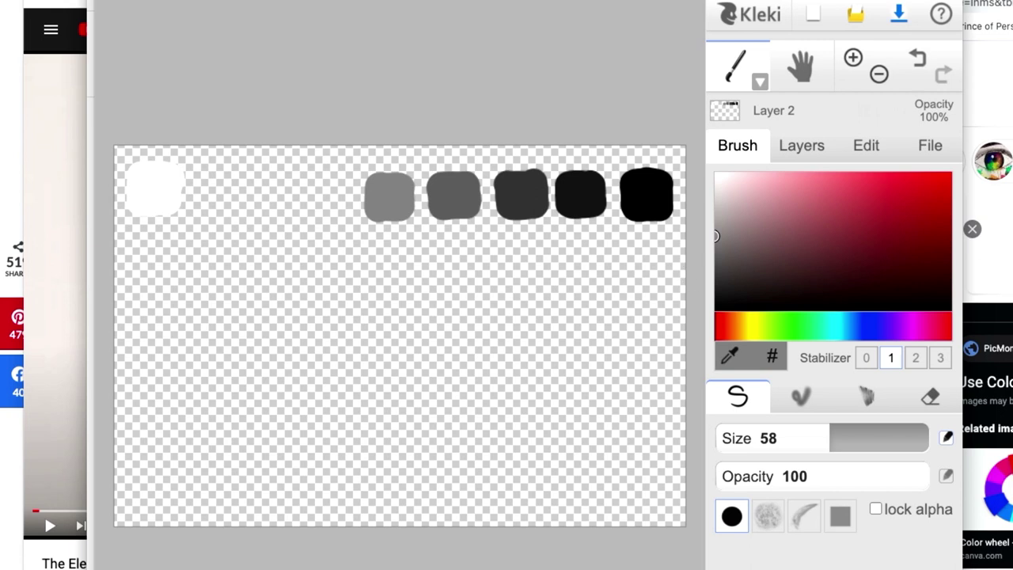
click(716, 205)
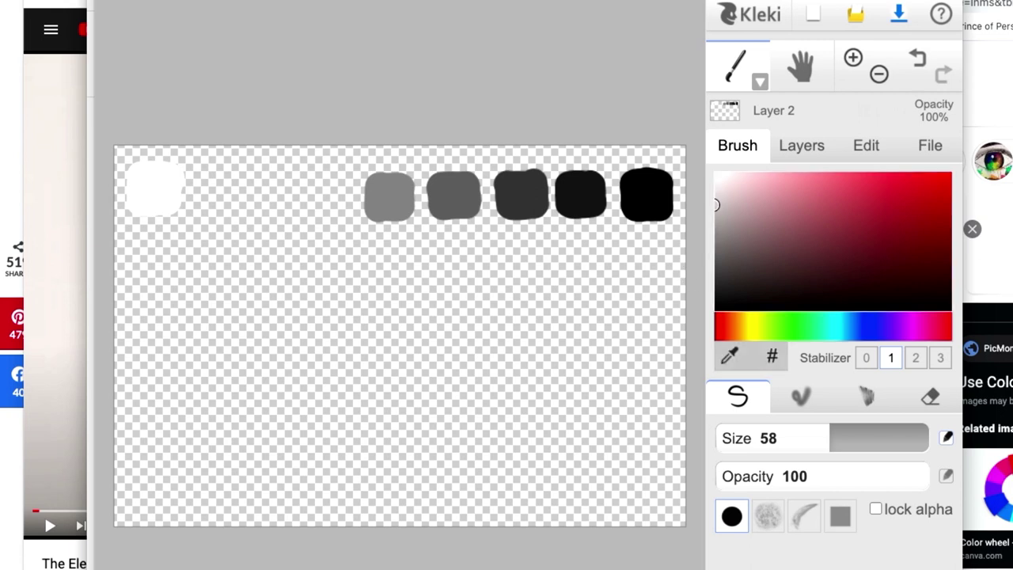
mouse_move(253, 184)
mouse_down()
mouse_move(256, 208)
mouse_move(274, 205)
mouse_move(278, 193)
mouse_move(266, 187)
mouse_up()
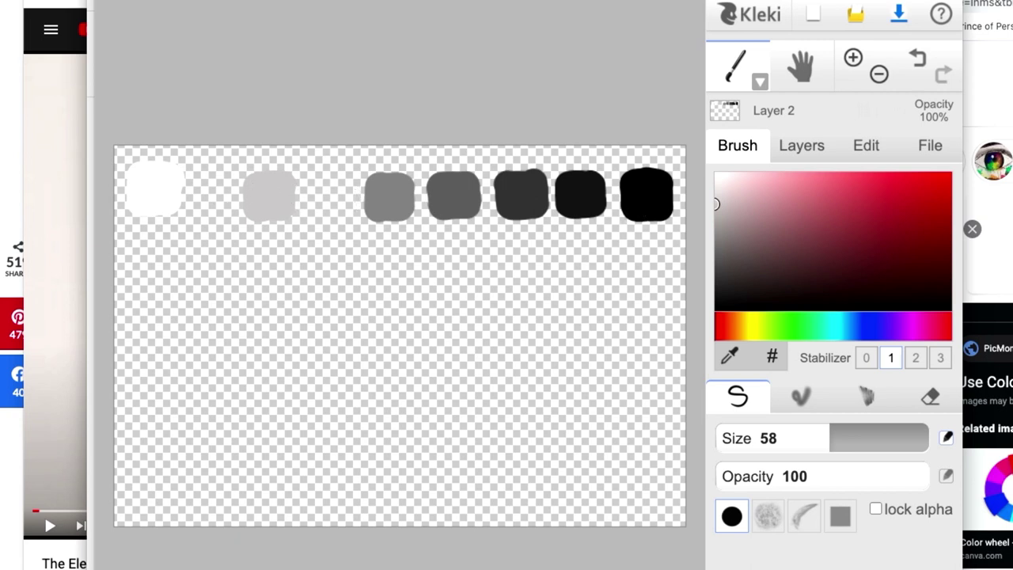
drag(716, 204, 717, 218)
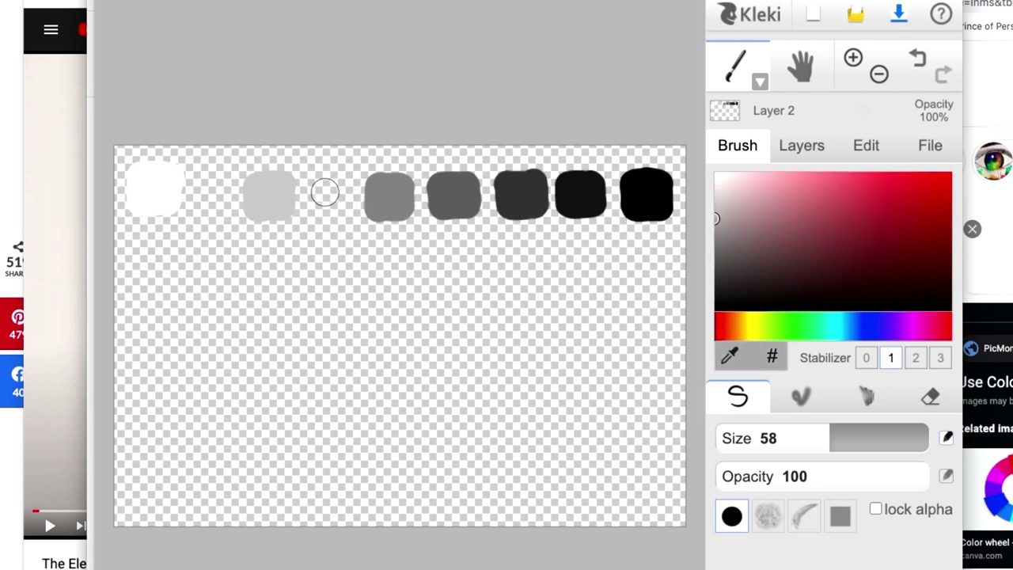
mouse_move(325, 192)
mouse_down()
mouse_move(319, 207)
mouse_move(335, 205)
mouse_move(338, 190)
mouse_move(326, 191)
mouse_up()
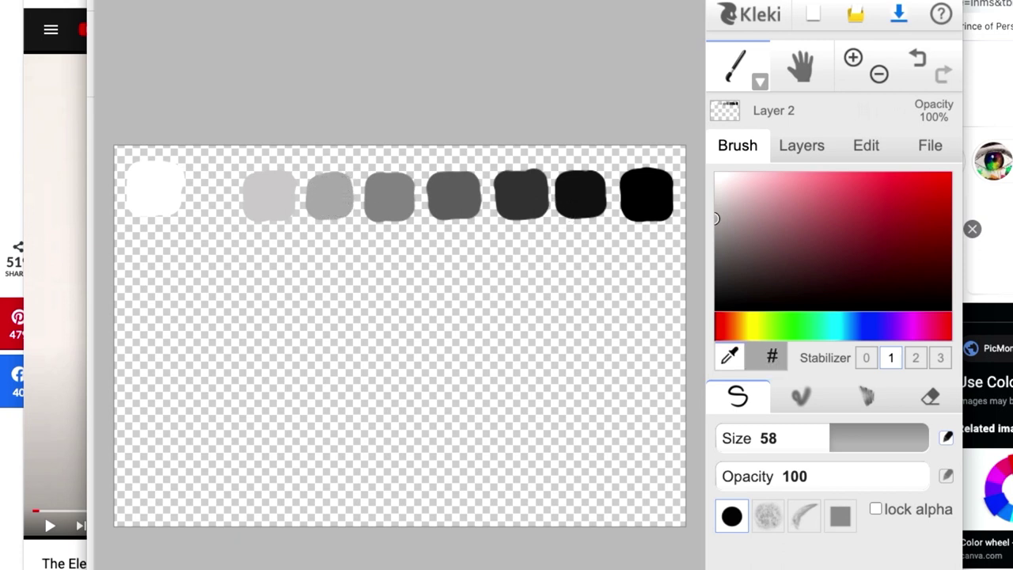
Sample the light gray, lighten it, and paint a very light gray swatch beside the white one.
click(729, 357)
click(272, 201)
drag(717, 204, 716, 192)
mouse_move(174, 192)
mouse_down()
mouse_move(204, 181)
mouse_move(201, 204)
mouse_move(217, 203)
mouse_move(221, 185)
mouse_up()
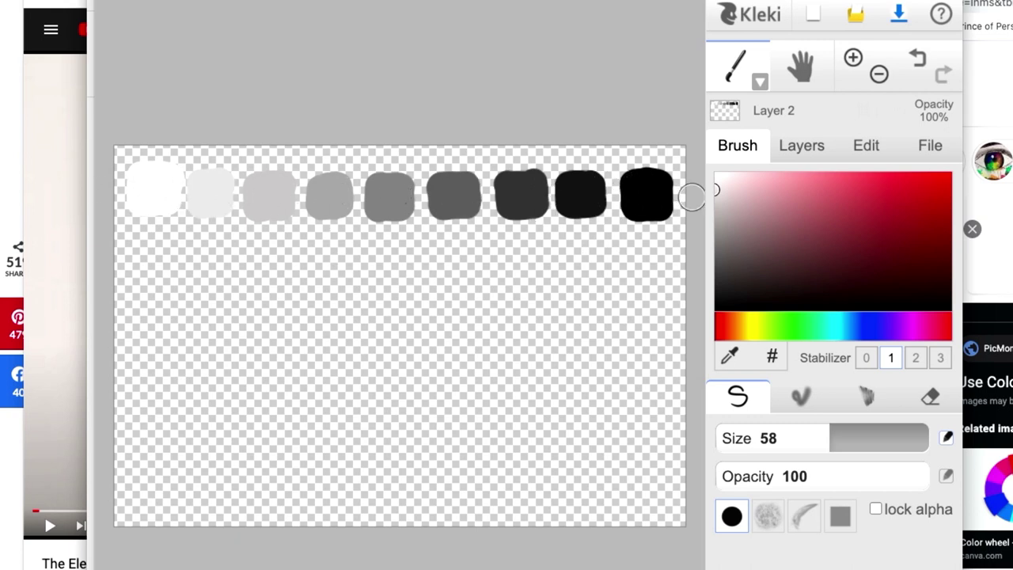
Add a new layer above Layer 2 and paint a patch in the sampled black below the black swatch.
click(801, 144)
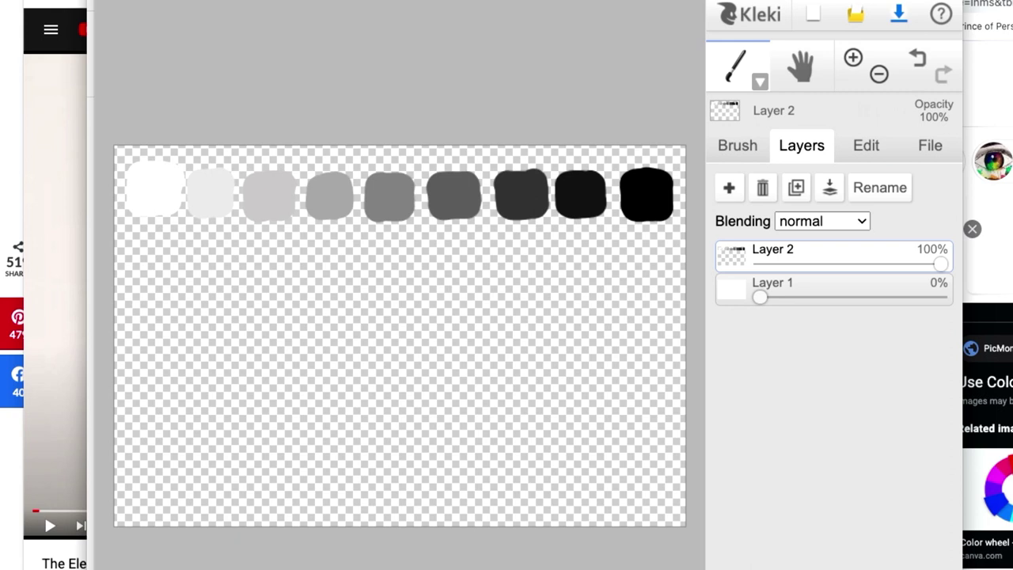
click(729, 188)
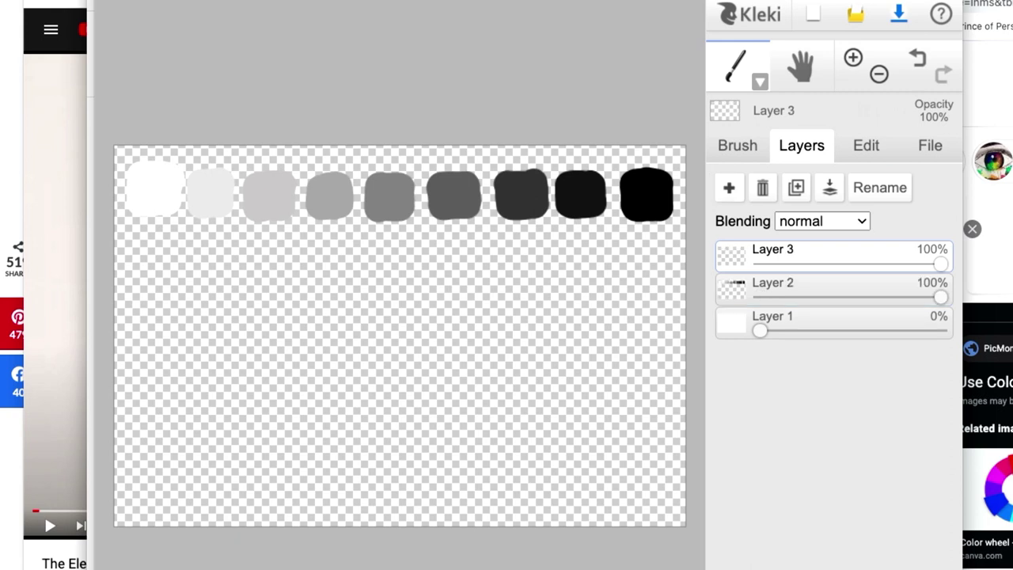
click(737, 145)
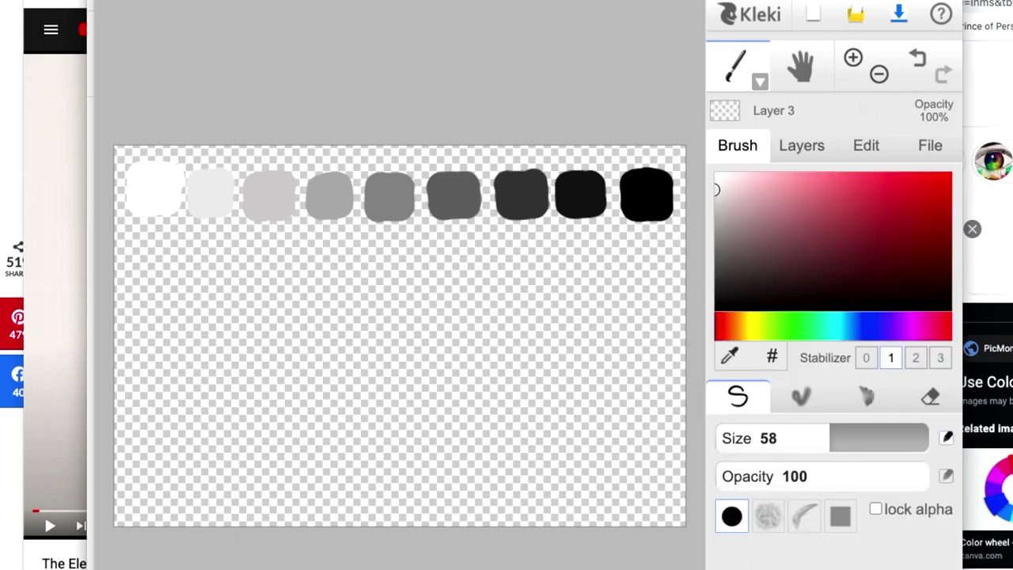
click(730, 357)
click(649, 208)
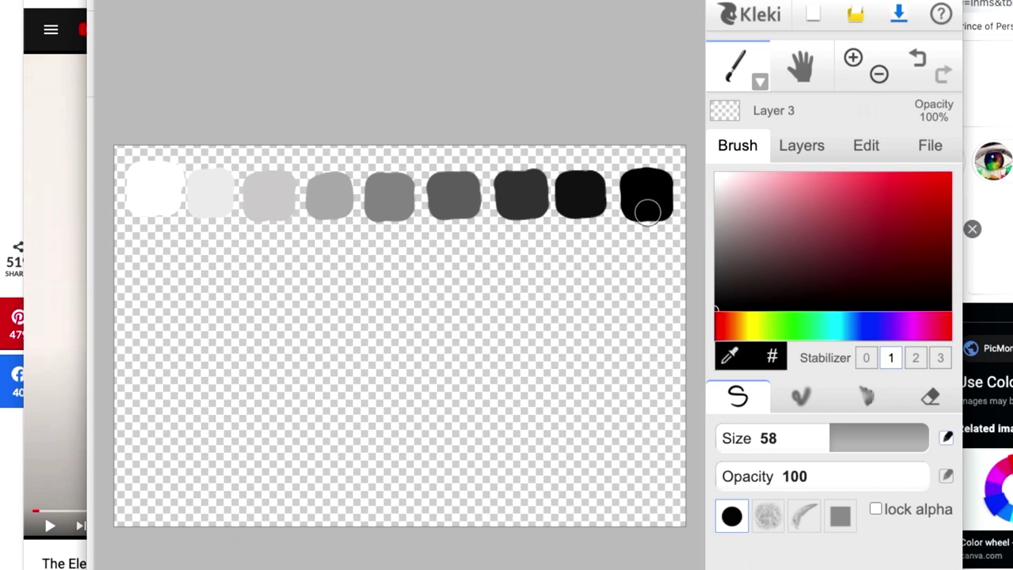
drag(642, 296, 642, 331)
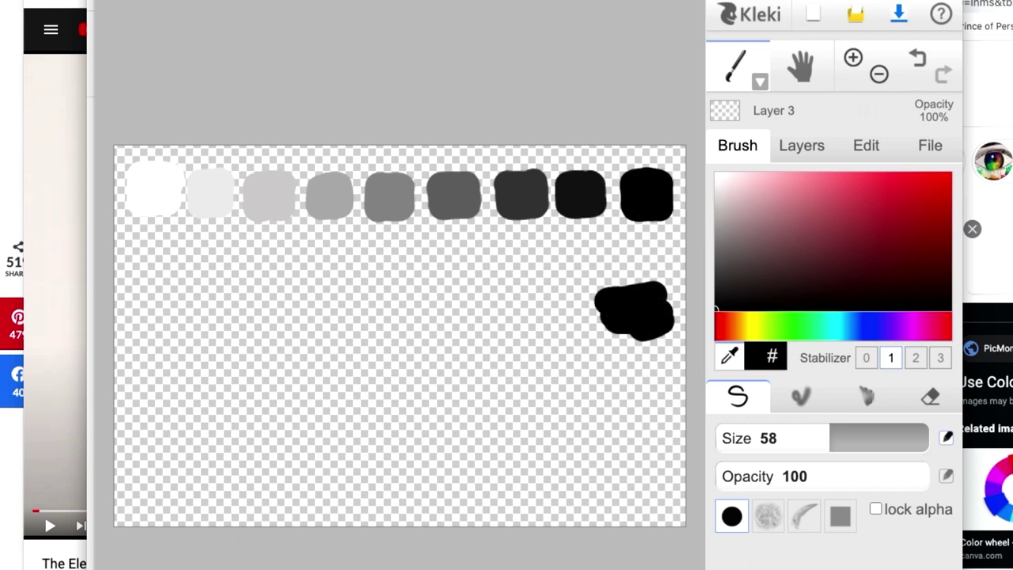
Sample the three darkest grays in turn and paint overlapping patches of each, extending the strip leftward from the black patch.
alt+click(578, 198)
mouse_move(589, 310)
mouse_down()
mouse_move(589, 298)
mouse_move(605, 325)
mouse_up()
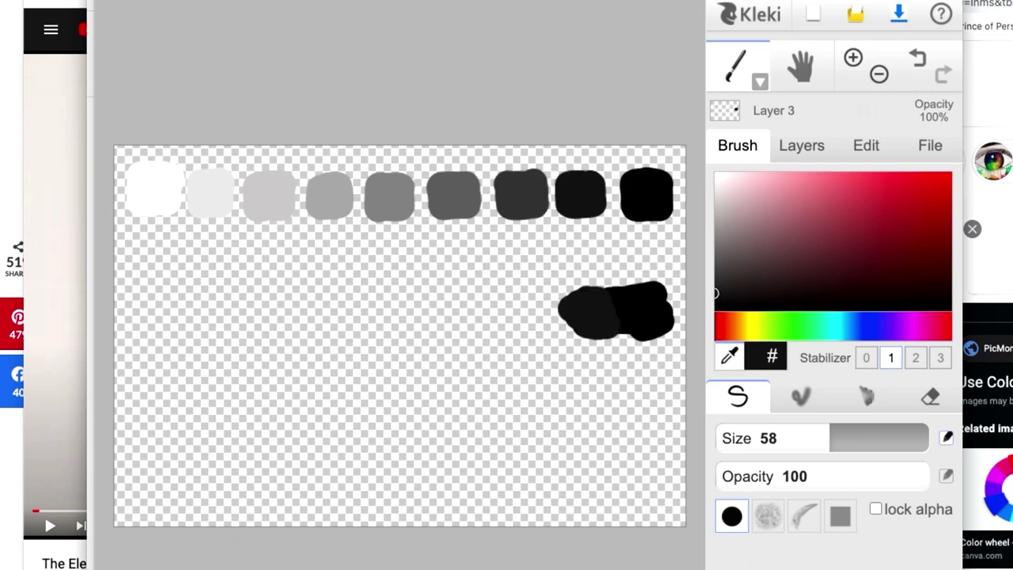
alt+click(525, 185)
mouse_move(555, 303)
mouse_down()
mouse_move(520, 309)
mouse_move(534, 316)
mouse_move(524, 317)
mouse_move(559, 317)
mouse_move(527, 322)
mouse_move(561, 321)
mouse_move(522, 323)
mouse_move(559, 317)
mouse_up()
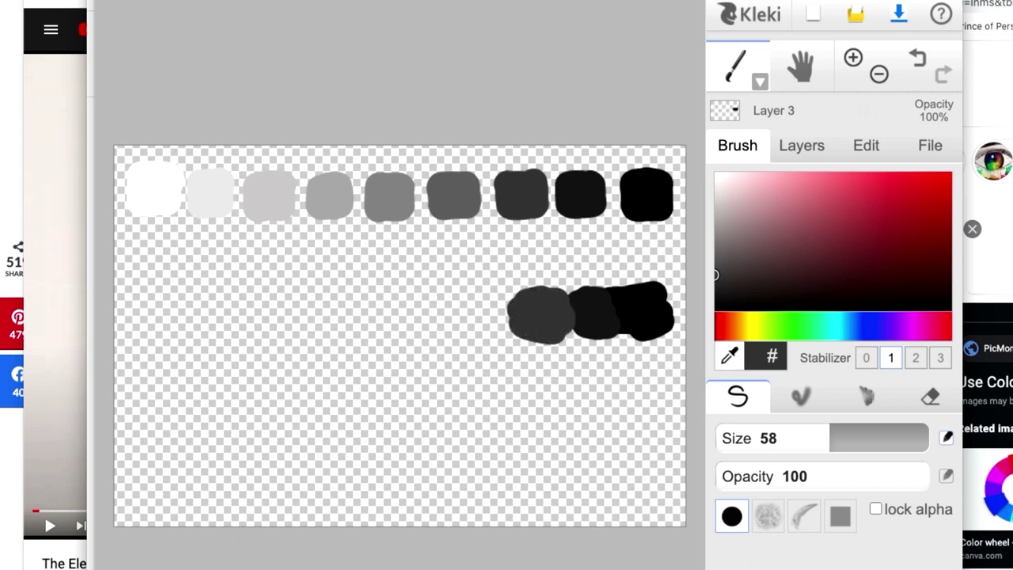
alt+click(455, 198)
mouse_move(469, 302)
mouse_down()
mouse_move(500, 304)
mouse_move(451, 315)
mouse_move(473, 325)
mouse_move(484, 306)
mouse_move(453, 307)
mouse_move(481, 320)
mouse_move(449, 323)
mouse_move(461, 304)
mouse_move(430, 317)
mouse_move(458, 329)
mouse_move(388, 209)
mouse_move(412, 314)
mouse_move(389, 303)
mouse_move(383, 313)
mouse_move(393, 318)
mouse_move(383, 321)
mouse_move(414, 323)
mouse_up()
Extend the strip leftward with overlapping patches in the sampled middle gray and the two next lighter grays.
alt+click(388, 202)
alt+click(328, 193)
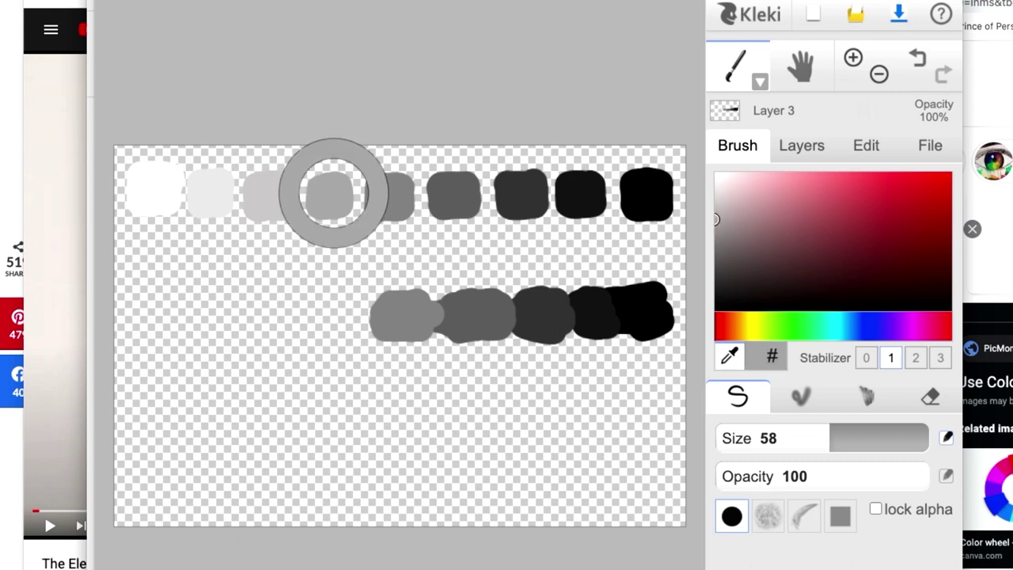
mouse_move(333, 305)
mouse_down()
mouse_move(357, 304)
mouse_move(340, 312)
mouse_move(353, 328)
mouse_move(340, 328)
mouse_up()
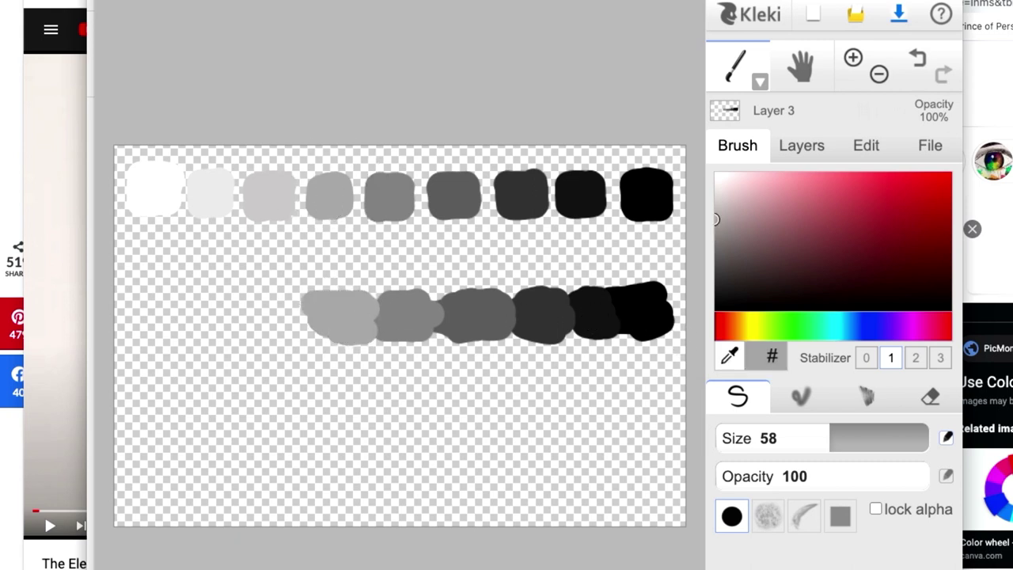
alt+click(272, 192)
mouse_move(295, 305)
mouse_down()
mouse_move(266, 305)
mouse_move(275, 308)
mouse_move(255, 315)
mouse_move(271, 321)
mouse_move(247, 331)
mouse_move(310, 328)
mouse_up()
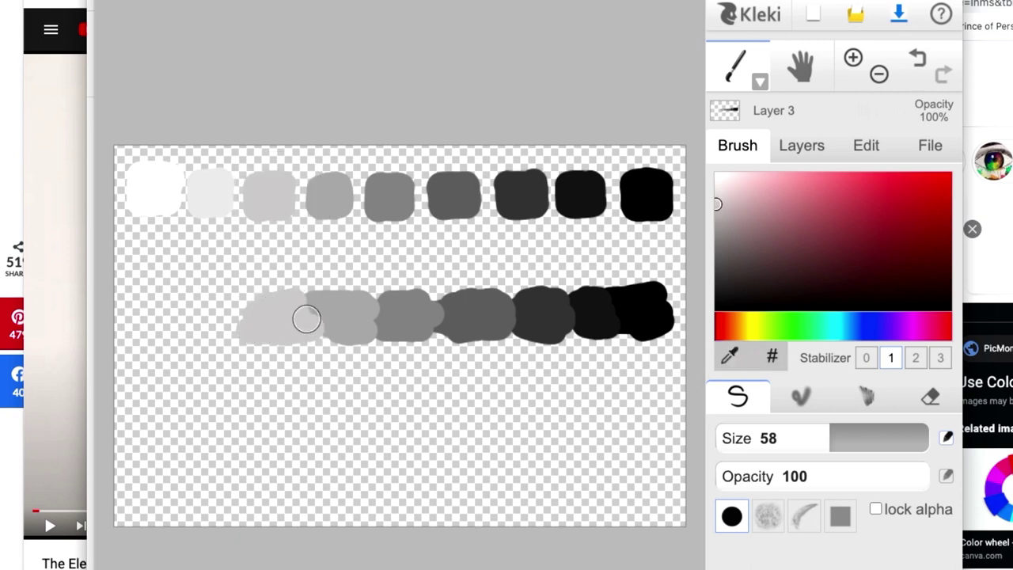
Finish the strip's left end with overlapping patches in the sampled lightest gray and white.
alt+click(208, 211)
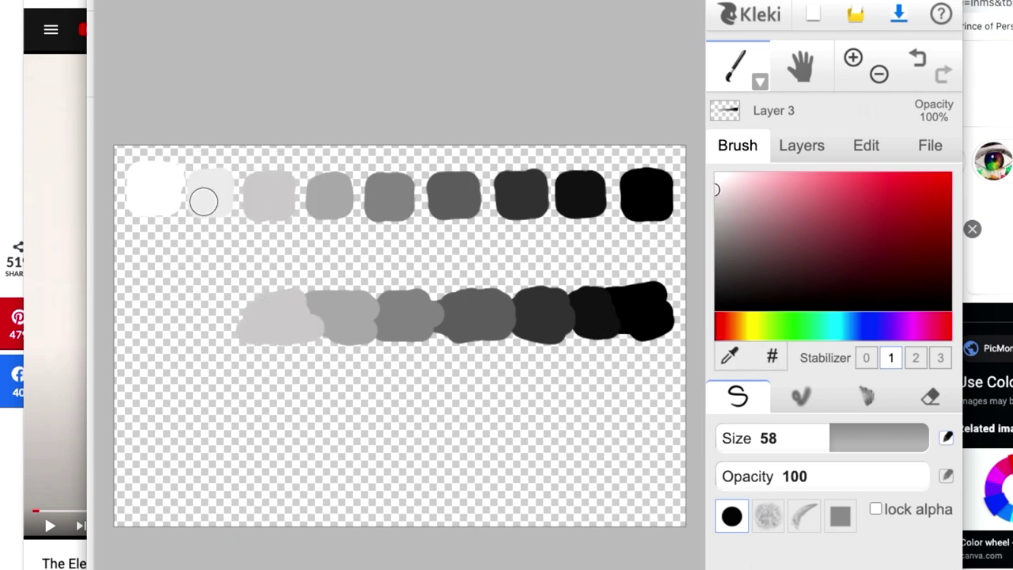
mouse_move(208, 301)
mouse_down()
mouse_move(248, 303)
mouse_move(216, 312)
mouse_move(244, 321)
mouse_move(203, 322)
mouse_move(238, 333)
mouse_up()
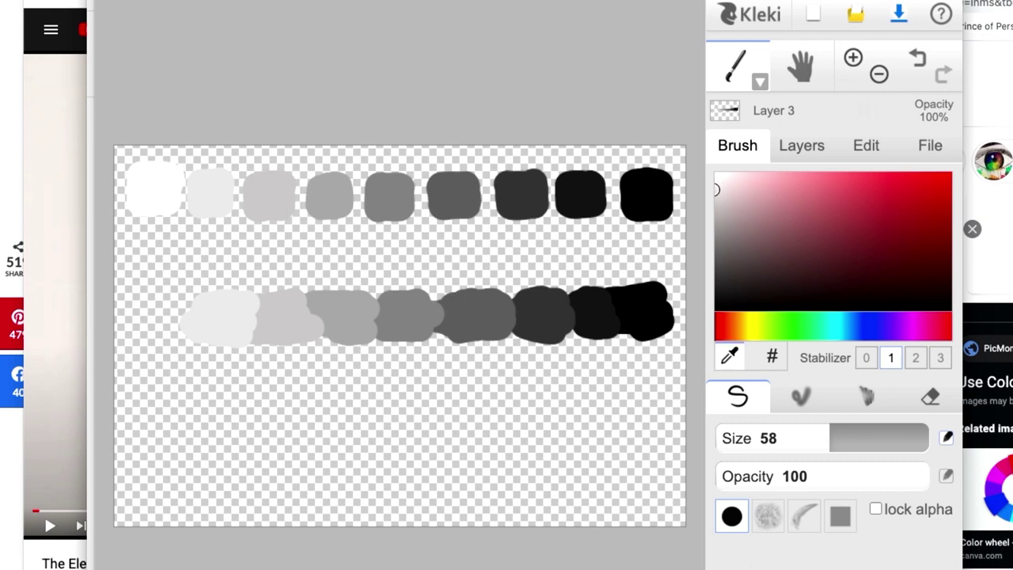
click(153, 202)
mouse_move(160, 301)
mouse_down()
mouse_move(134, 305)
mouse_move(158, 310)
mouse_move(131, 325)
mouse_move(206, 330)
mouse_up()
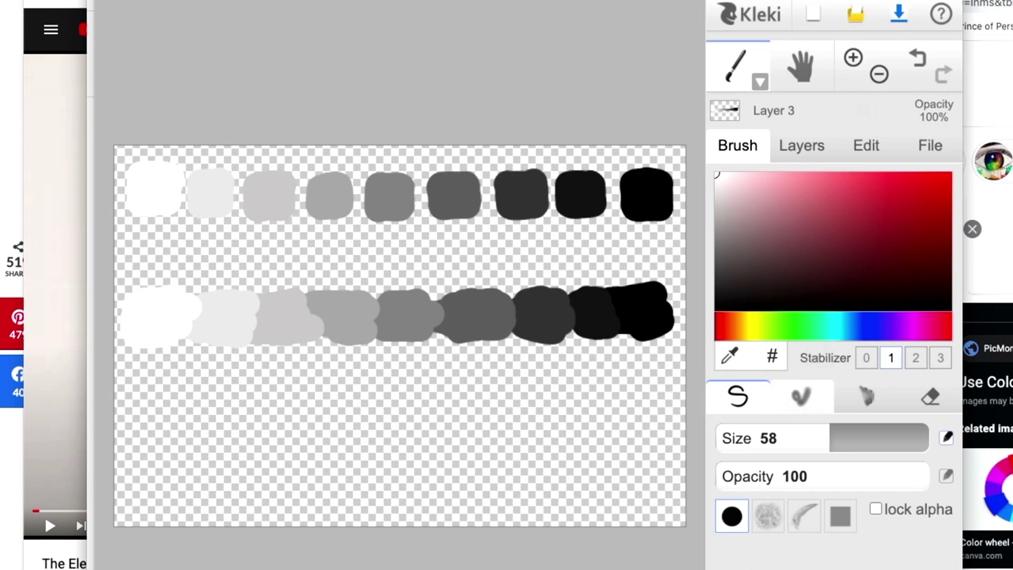
Using the Blend brush with opacity 0 and blending 100, smooth the patches of the strip into a continuous black-to-white gradient.
click(801, 395)
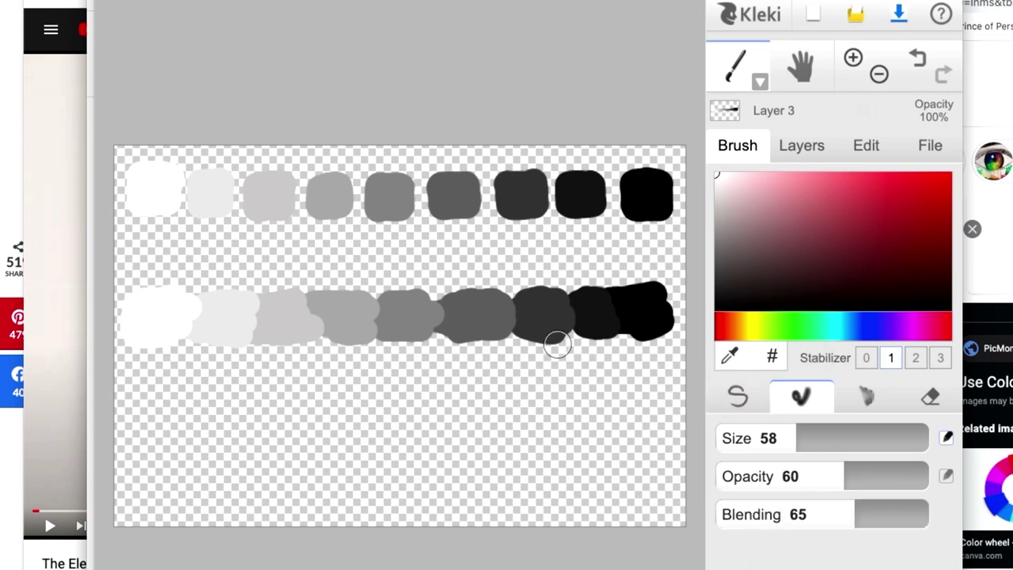
drag(844, 475, 689, 485)
drag(855, 515, 931, 514)
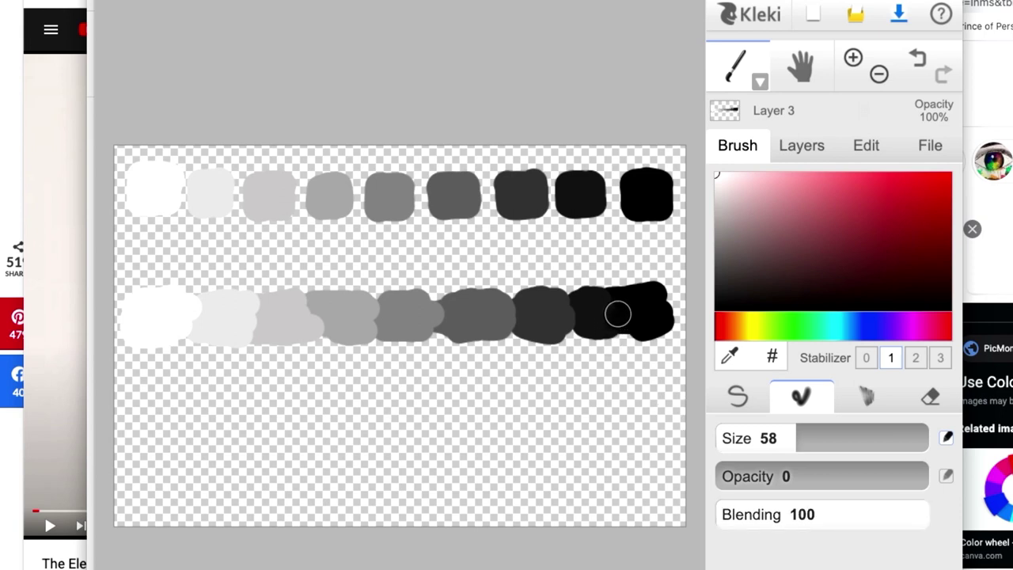
mouse_move(612, 326)
mouse_down()
mouse_move(614, 299)
mouse_move(553, 332)
mouse_move(581, 325)
mouse_move(571, 307)
mouse_move(583, 300)
mouse_move(563, 305)
mouse_move(586, 335)
mouse_move(559, 309)
mouse_move(585, 297)
mouse_move(556, 312)
mouse_move(584, 323)
mouse_move(573, 301)
mouse_move(563, 325)
mouse_move(580, 333)
mouse_move(505, 328)
mouse_move(524, 326)
mouse_move(508, 330)
mouse_move(521, 297)
mouse_move(502, 313)
mouse_move(505, 328)
mouse_move(521, 333)
mouse_move(503, 331)
mouse_move(534, 314)
mouse_move(536, 297)
mouse_move(507, 313)
mouse_move(507, 327)
mouse_move(582, 325)
mouse_move(561, 328)
mouse_move(580, 333)
mouse_move(584, 298)
mouse_move(582, 313)
mouse_move(601, 330)
mouse_move(571, 338)
mouse_move(632, 305)
mouse_move(579, 328)
mouse_move(628, 335)
mouse_move(617, 334)
mouse_move(644, 326)
mouse_move(628, 295)
mouse_move(587, 307)
mouse_move(541, 300)
mouse_move(551, 297)
mouse_move(561, 307)
mouse_move(551, 297)
mouse_move(540, 326)
mouse_move(482, 335)
mouse_move(482, 312)
mouse_move(502, 295)
mouse_up()
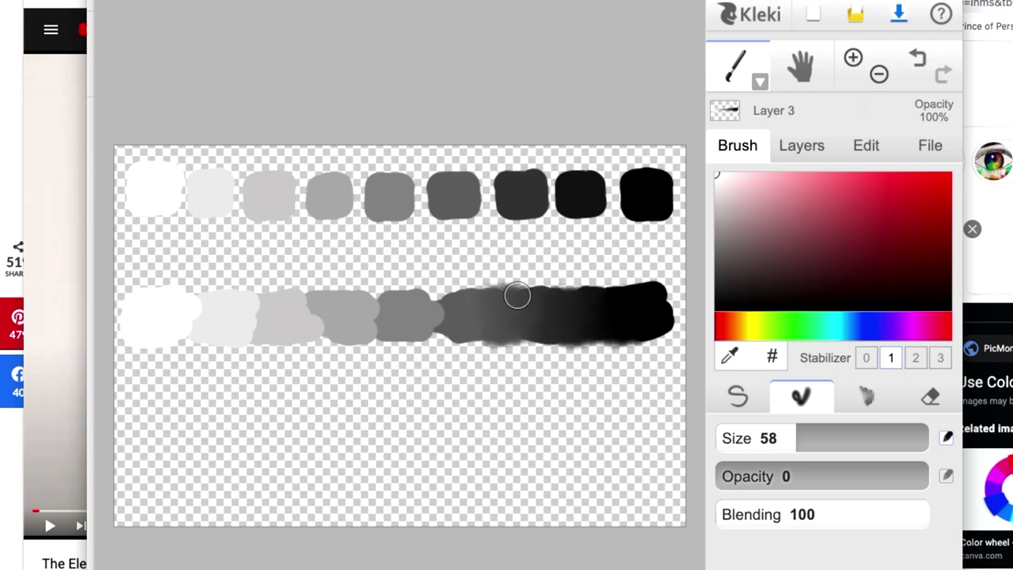
mouse_move(516, 296)
mouse_down()
mouse_move(533, 319)
mouse_move(521, 335)
mouse_move(418, 332)
mouse_move(431, 318)
mouse_move(411, 309)
mouse_move(417, 300)
mouse_move(408, 312)
mouse_move(443, 322)
mouse_move(406, 336)
mouse_move(458, 343)
mouse_move(429, 340)
mouse_move(424, 312)
mouse_move(452, 300)
mouse_move(441, 297)
mouse_move(427, 313)
mouse_move(356, 321)
mouse_move(374, 326)
mouse_move(357, 333)
mouse_move(370, 331)
mouse_move(344, 320)
mouse_move(373, 300)
mouse_move(348, 299)
mouse_move(341, 320)
mouse_move(364, 342)
mouse_move(343, 331)
mouse_move(367, 311)
mouse_move(363, 298)
mouse_move(384, 301)
mouse_move(326, 318)
mouse_move(334, 331)
mouse_move(287, 301)
mouse_move(306, 327)
mouse_move(333, 332)
mouse_move(288, 308)
mouse_move(306, 299)
mouse_move(235, 318)
mouse_move(240, 332)
mouse_move(251, 330)
mouse_move(225, 336)
mouse_move(255, 331)
mouse_move(268, 303)
mouse_move(259, 298)
mouse_move(247, 338)
mouse_move(259, 333)
mouse_move(197, 323)
mouse_move(182, 331)
mouse_move(194, 330)
mouse_move(169, 308)
mouse_move(208, 300)
mouse_move(181, 332)
mouse_move(186, 299)
mouse_move(174, 319)
mouse_move(277, 338)
mouse_move(563, 330)
mouse_move(518, 312)
mouse_move(614, 306)
mouse_move(607, 316)
mouse_move(622, 303)
mouse_move(530, 288)
mouse_move(637, 289)
mouse_move(499, 301)
mouse_move(507, 288)
mouse_move(545, 288)
mouse_move(371, 291)
mouse_move(403, 303)
mouse_move(337, 284)
mouse_move(337, 298)
mouse_move(341, 290)
mouse_move(159, 294)
mouse_up()
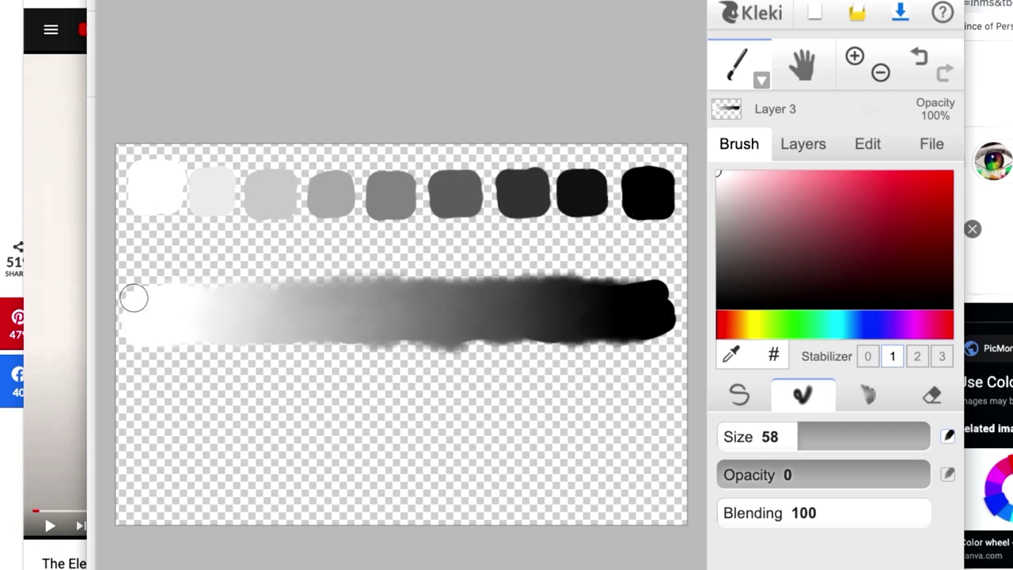
Add a new layer above Layer 3 and set up the Pen brush in black at size 18.
click(803, 144)
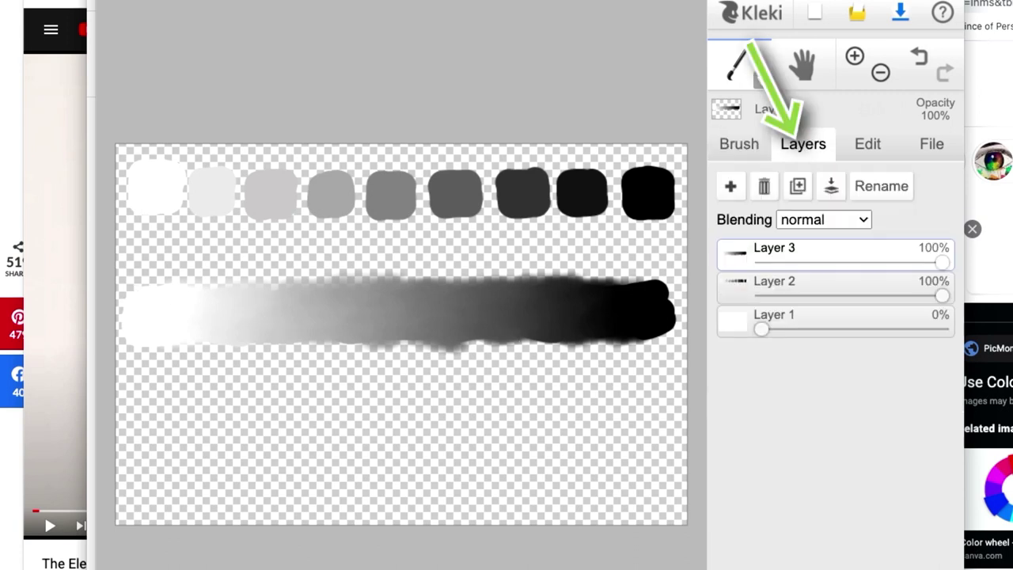
click(731, 186)
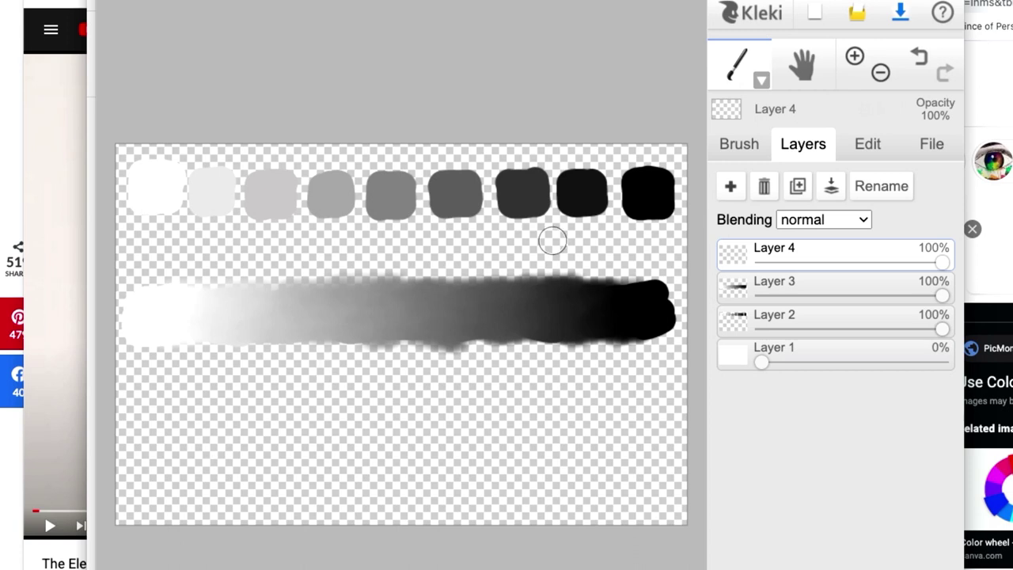
click(739, 144)
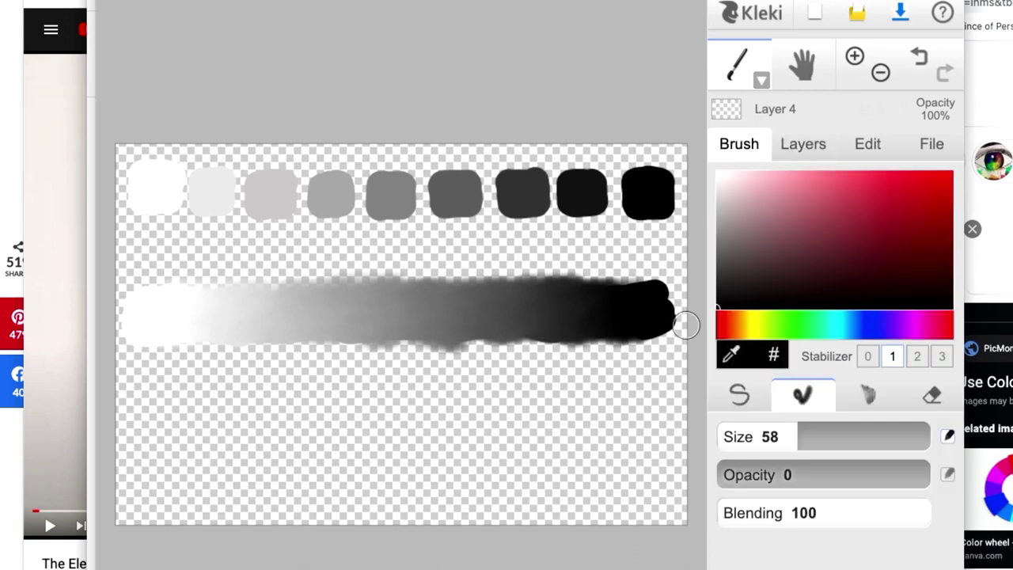
click(739, 394)
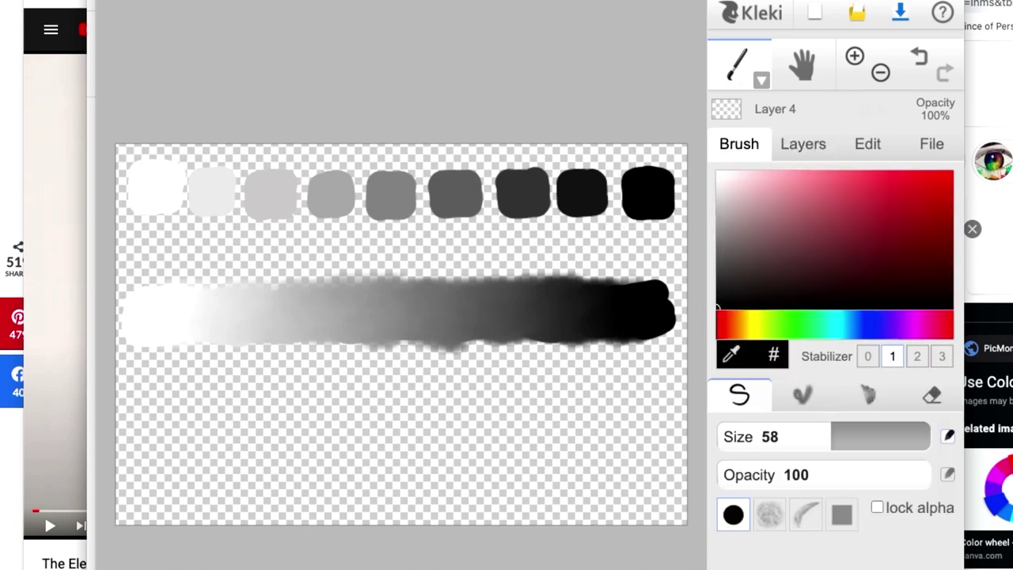
key(bracketleft)
key(bracketleft)
key(bracketleft)
key(bracketleft)
key(bracketleft)
key(bracketleft)
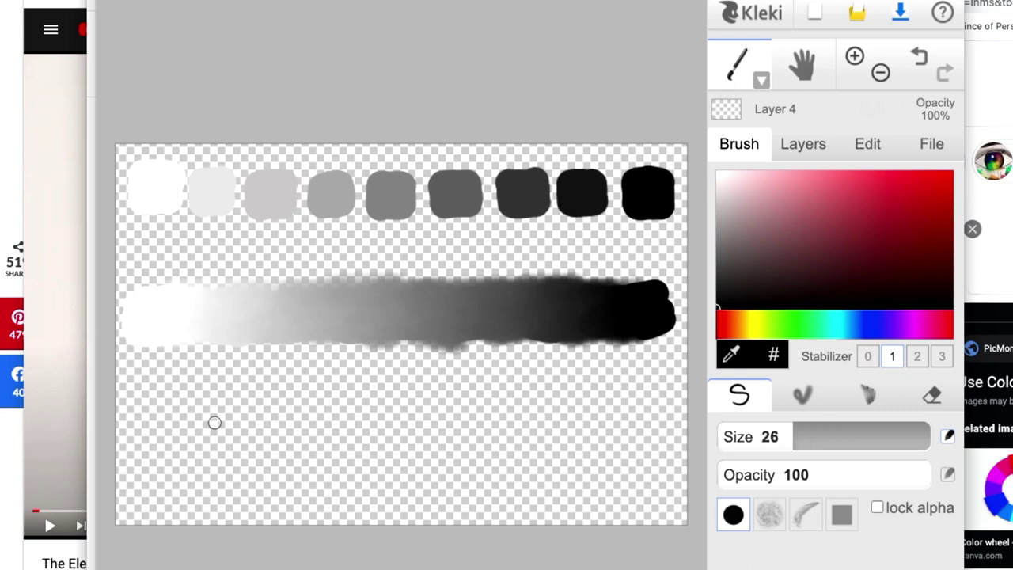
key(bracketleft)
key(bracketleft)
key(bracketright)
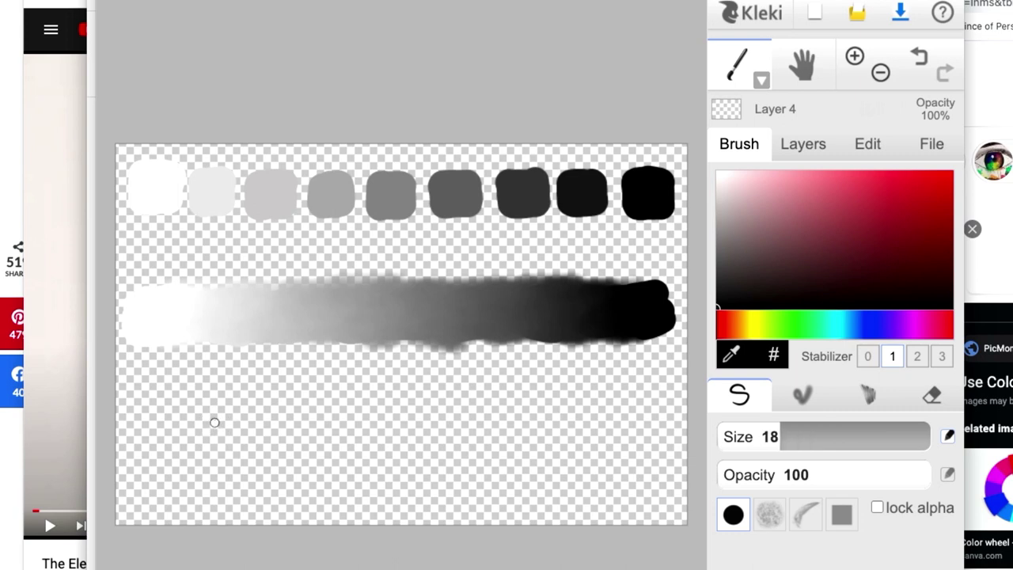
Draw a black square outline on Layer 4 below the white end of the gradient.
click(855, 55)
click(855, 56)
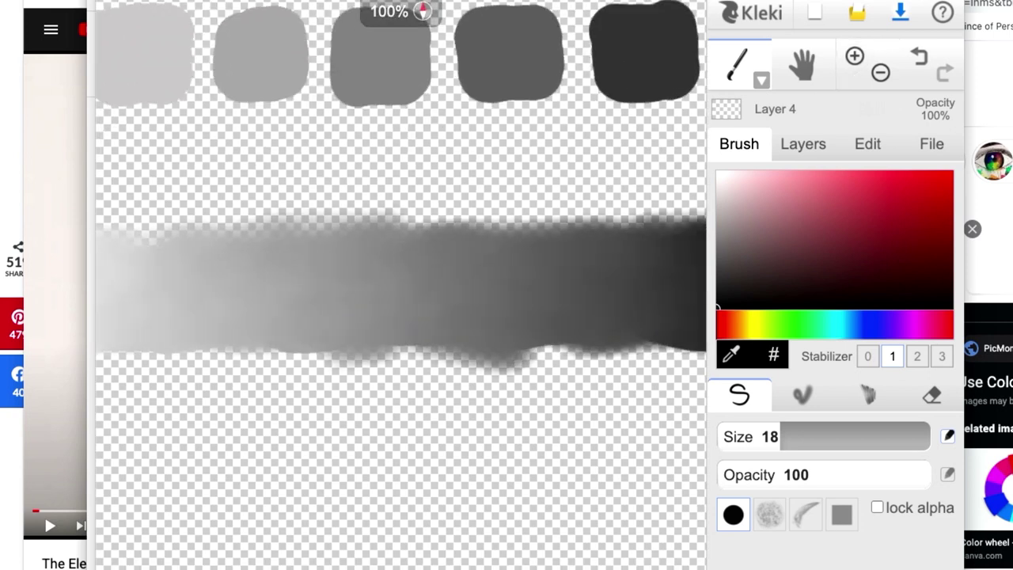
mouse_move(324, 449)
mouse_down()
mouse_move(500, 388)
mouse_move(624, 363)
mouse_move(620, 339)
mouse_move(655, 328)
mouse_move(606, 340)
mouse_move(612, 349)
mouse_move(615, 342)
mouse_up()
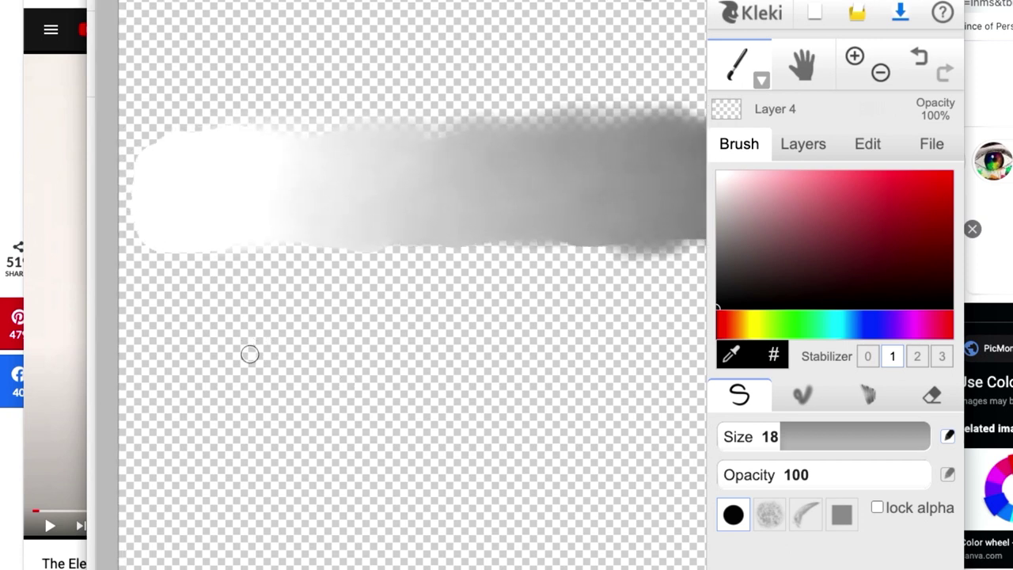
click(170, 348)
mouse_move(170, 349)
mouse_down()
mouse_move(165, 543)
mouse_move(389, 552)
mouse_move(398, 536)
mouse_move(390, 546)
mouse_move(383, 345)
mouse_up()
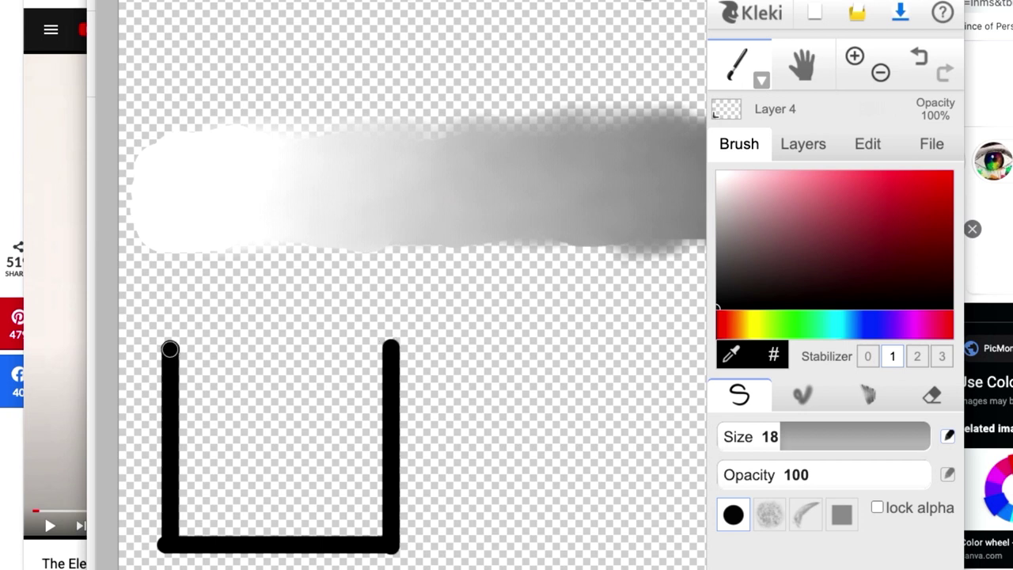
drag(170, 346, 385, 358)
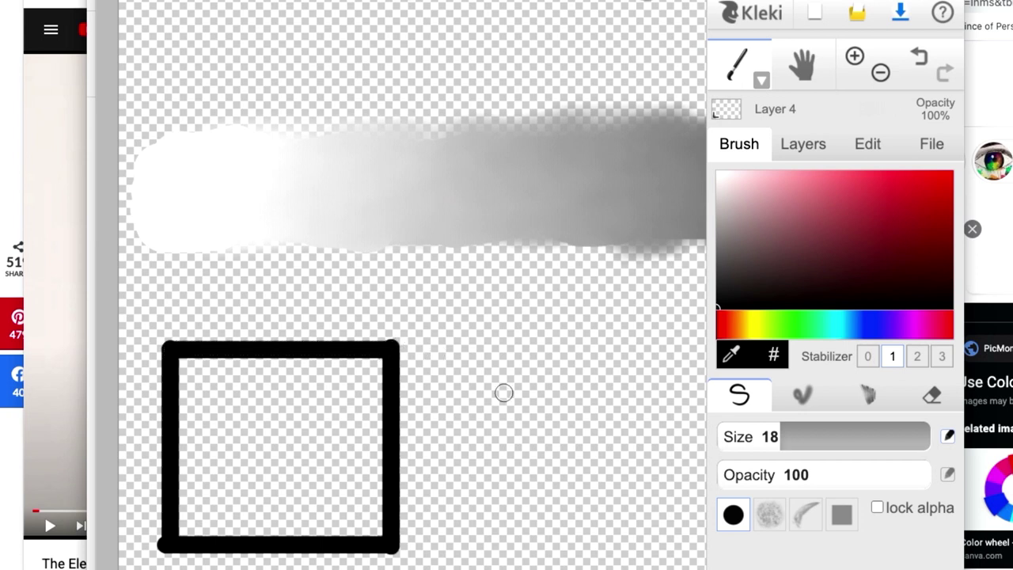
With brush size 12, draw short diagonal depth edges from the square's upper-left, upper-right and lower-right corners.
key([)
key([)
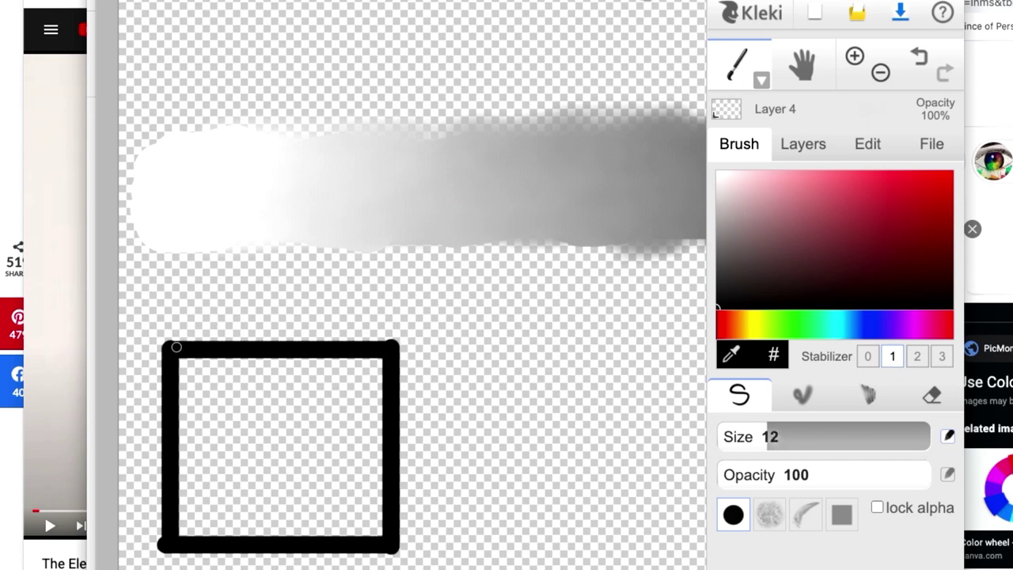
drag(178, 343, 210, 318)
drag(394, 343, 421, 321)
drag(400, 540, 432, 509)
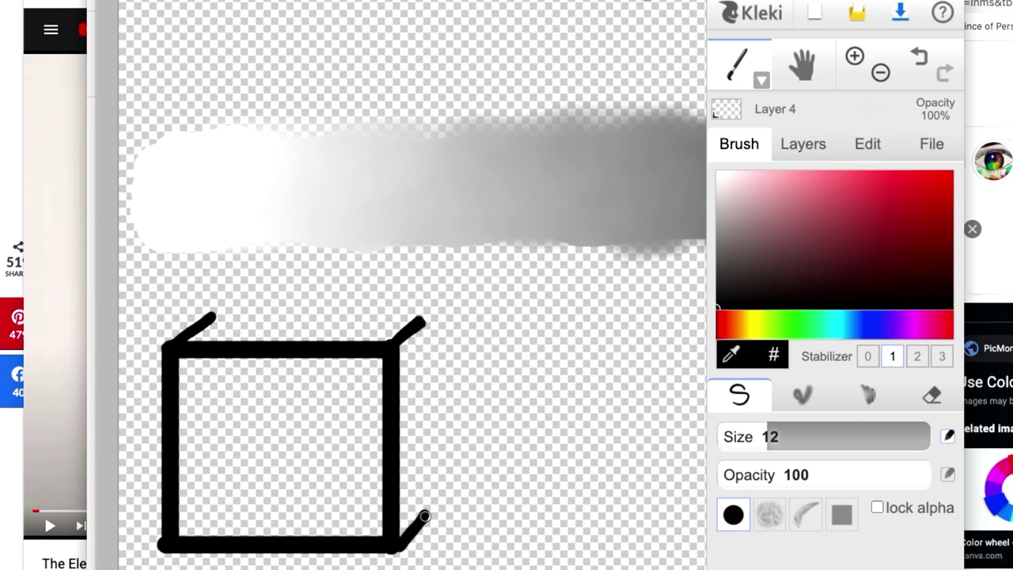
Draw the cube's rear vertical edge and rear top edge in black to close its side and top faces.
drag(423, 329, 427, 513)
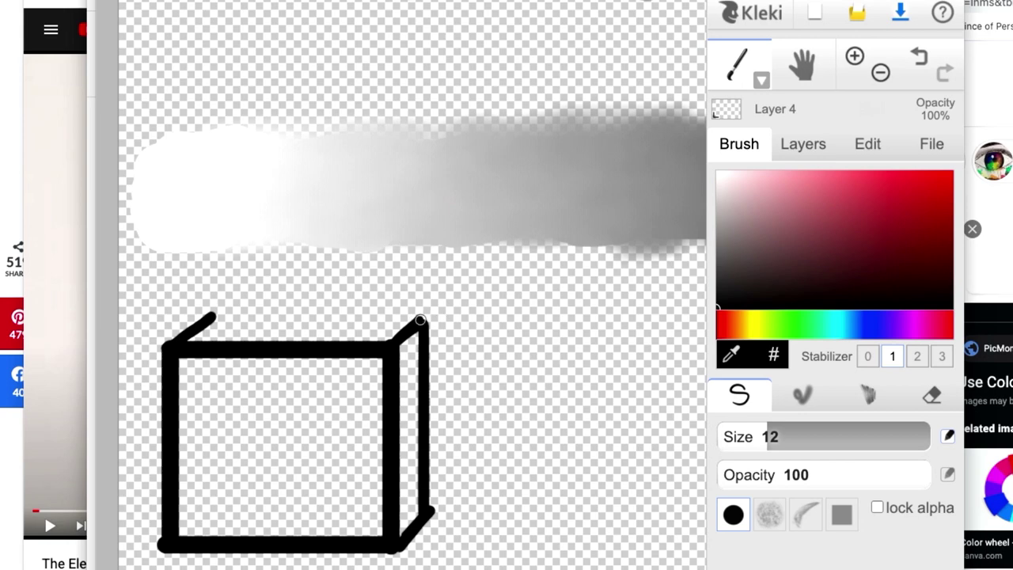
drag(419, 321, 210, 330)
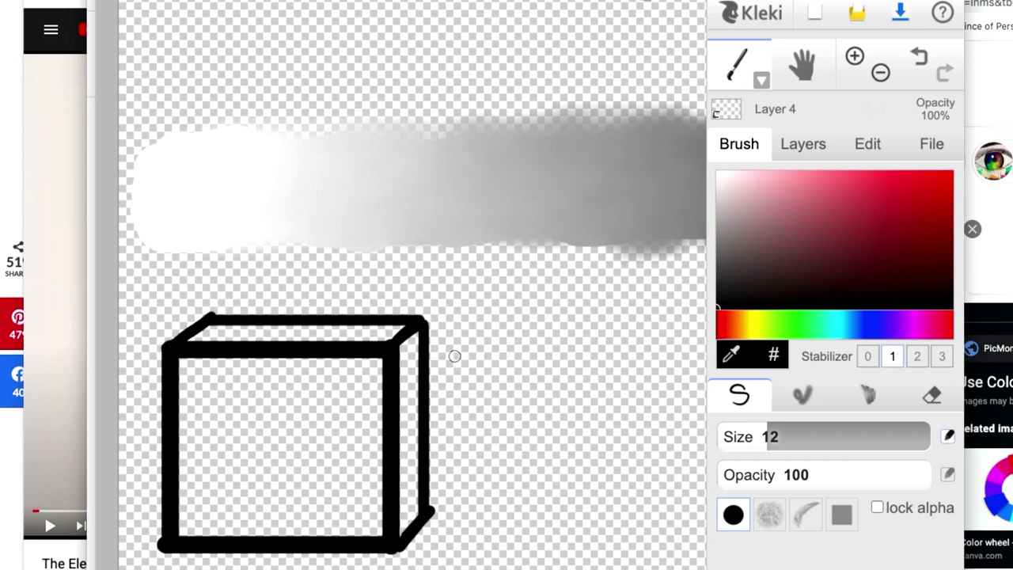
Fill the cube's right side face using the Pen brush at size 26 with the near-black sampled from the value scale.
click(881, 73)
click(880, 72)
drag(658, 242, 534, 255)
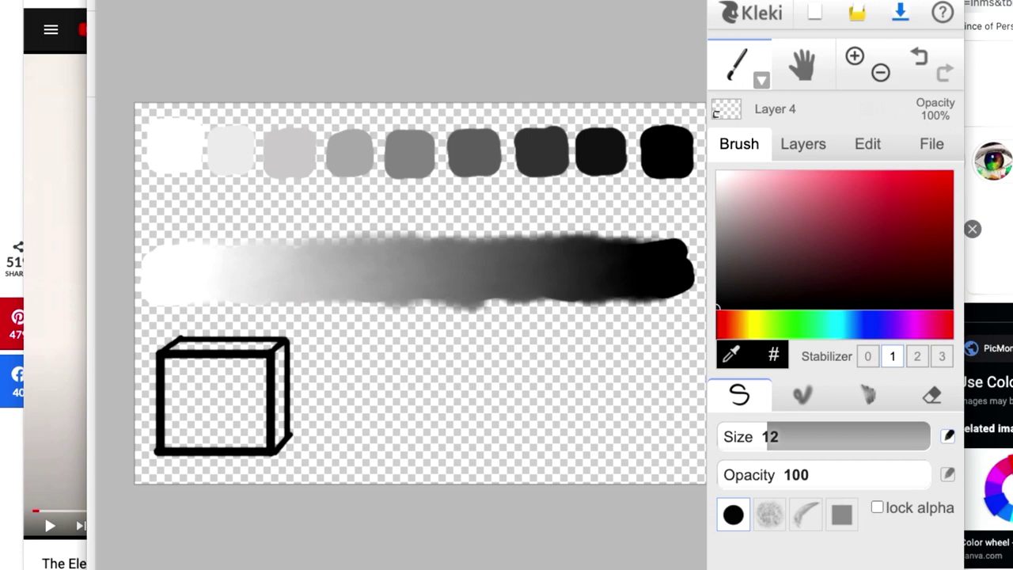
click(717, 291)
key(alt)
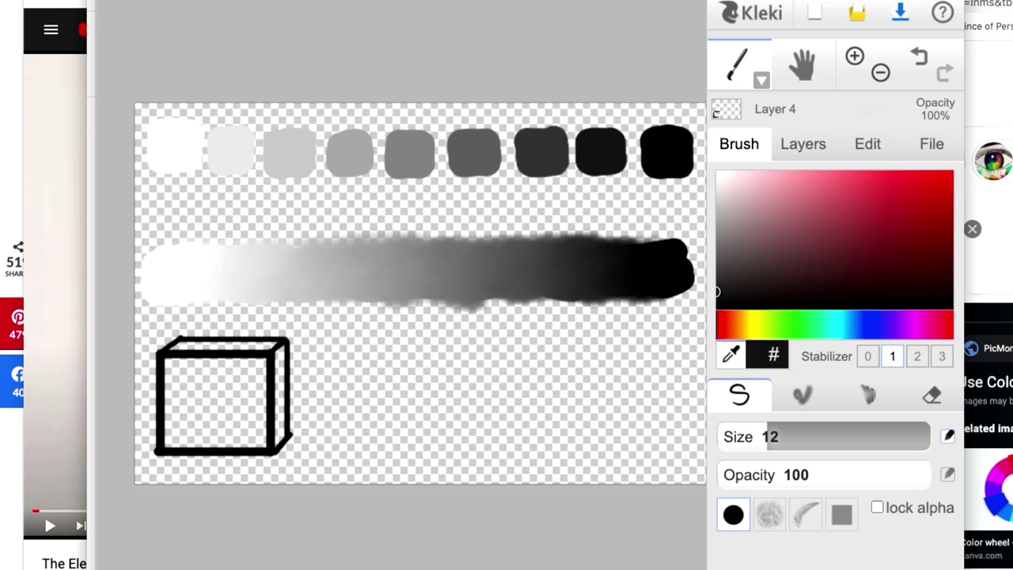
click(731, 354)
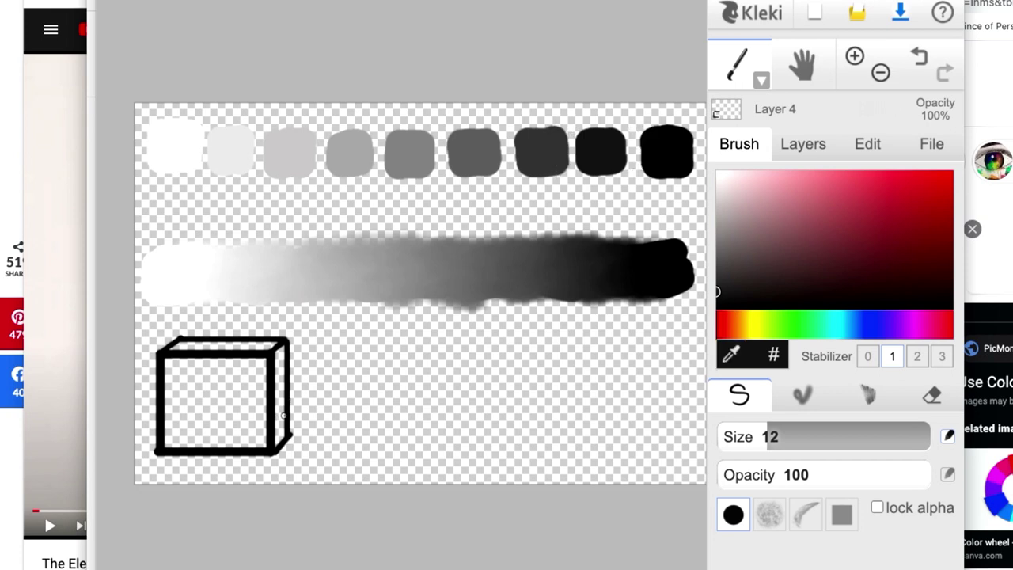
key(bracketright)
key(bracketright)
key(bracketright)
key(bracketright)
drag(278, 396, 278, 424)
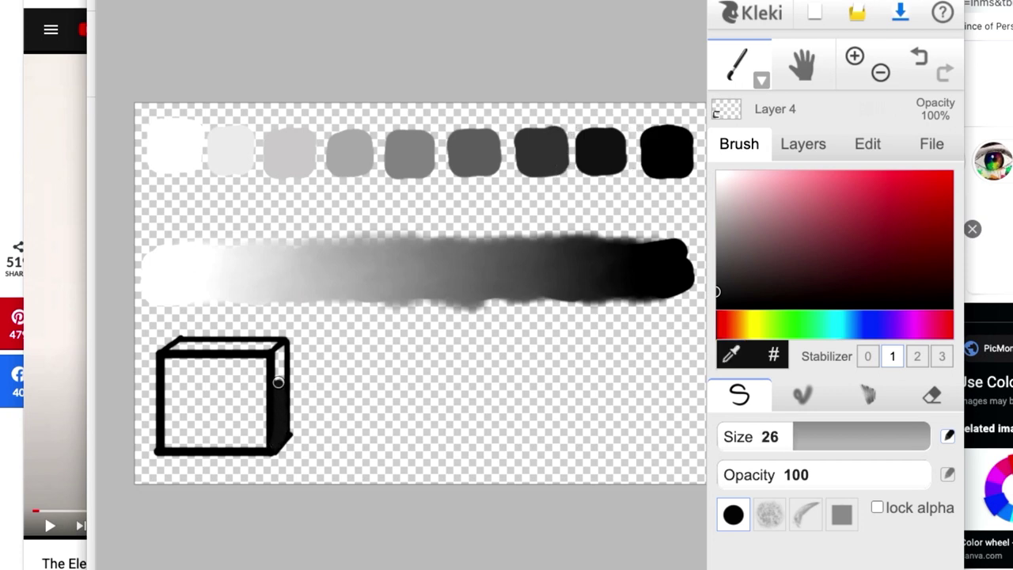
drag(278, 382, 281, 393)
Fill the cube's top face with the scale's fifth-swatch mid-gray and its front face with the third-swatch light gray.
click(403, 153)
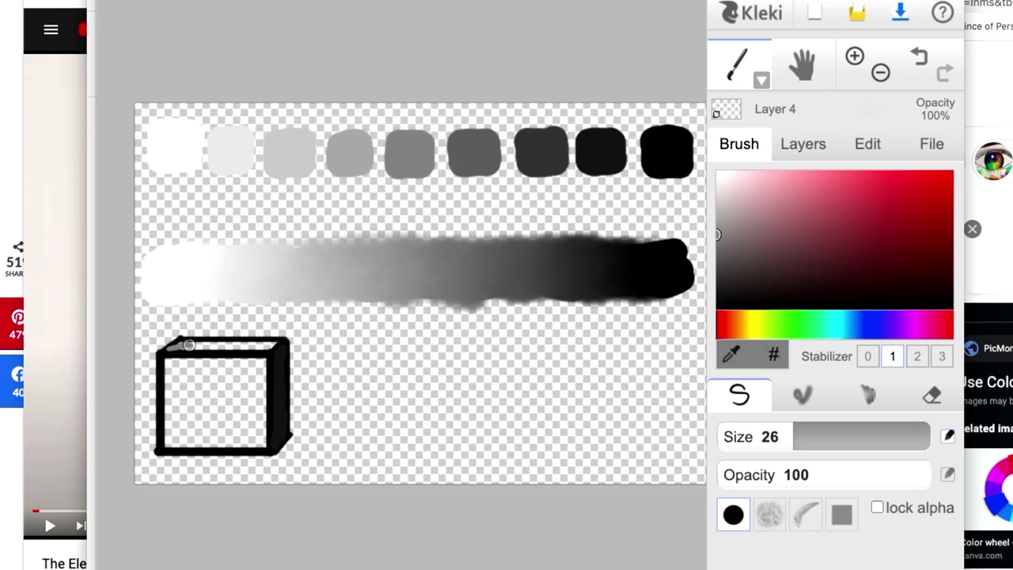
drag(173, 347, 267, 344)
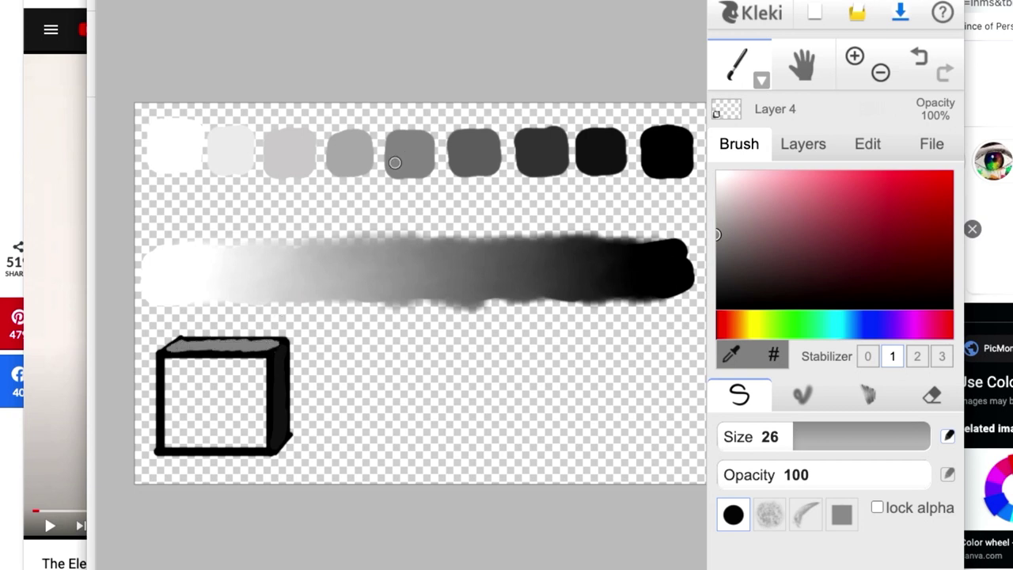
alt+click(286, 154)
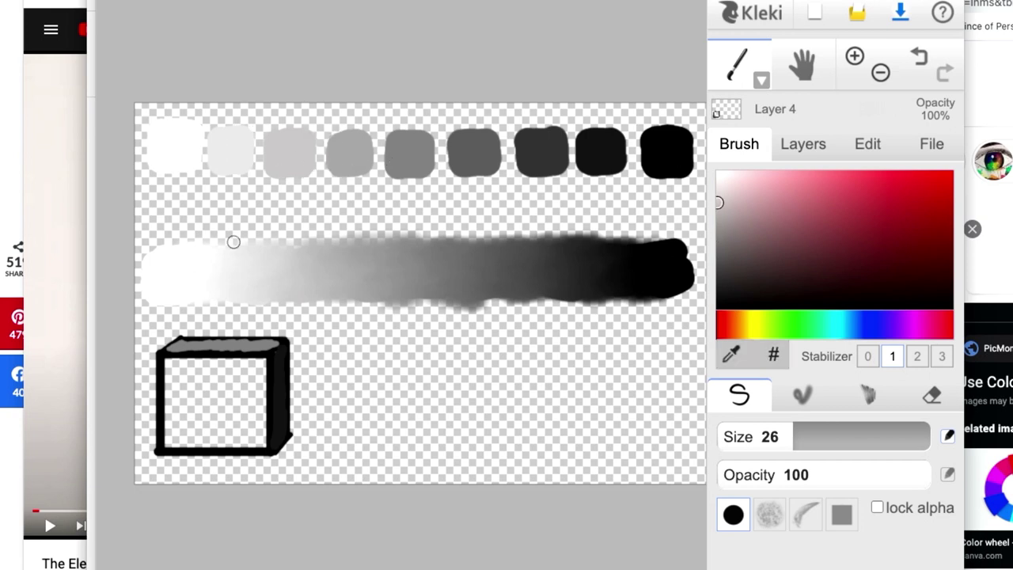
mouse_move(171, 368)
mouse_down()
mouse_move(171, 432)
mouse_move(176, 420)
mouse_move(191, 446)
mouse_move(178, 442)
mouse_move(223, 427)
mouse_move(175, 432)
mouse_move(198, 396)
mouse_move(179, 388)
mouse_move(205, 367)
mouse_move(185, 364)
mouse_move(228, 367)
mouse_move(215, 372)
mouse_move(217, 402)
mouse_move(233, 407)
mouse_move(217, 425)
mouse_move(251, 428)
mouse_move(239, 437)
mouse_move(258, 446)
mouse_move(261, 399)
mouse_move(257, 426)
mouse_move(257, 417)
mouse_move(229, 421)
mouse_move(247, 391)
mouse_move(226, 392)
mouse_move(235, 374)
mouse_move(172, 364)
mouse_move(245, 369)
mouse_move(308, 328)
mouse_move(261, 401)
mouse_up()
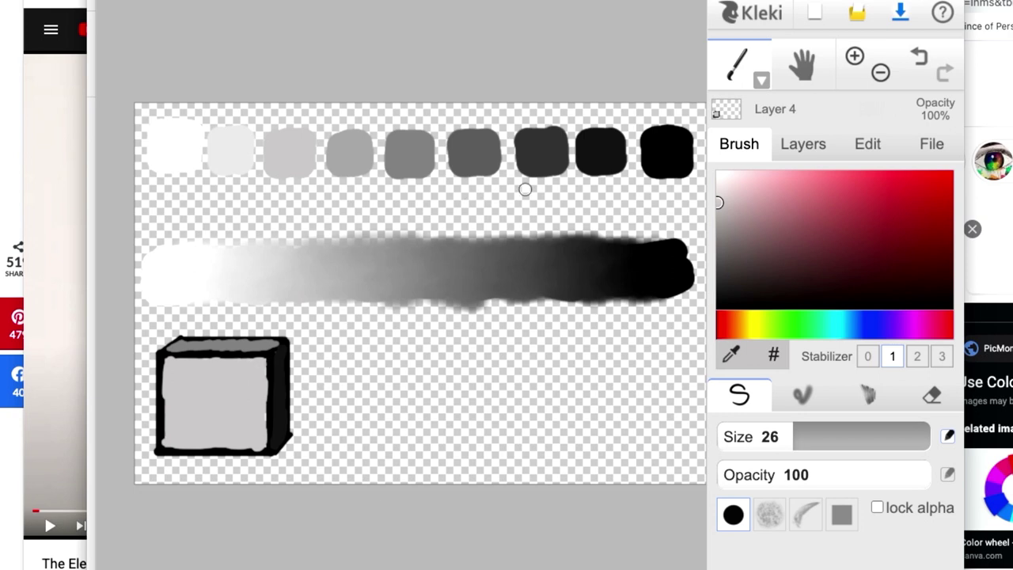
Paint a tapered black cast shadow on the ground extending from the cube's right side.
click(718, 308)
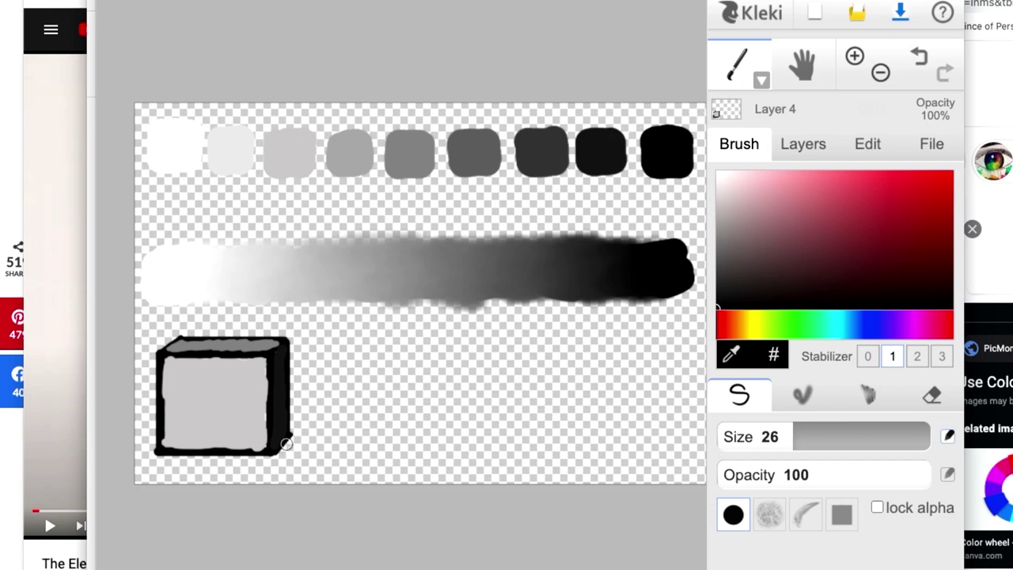
mouse_move(281, 449)
mouse_down()
mouse_move(350, 414)
mouse_move(290, 413)
mouse_move(292, 433)
mouse_move(316, 423)
mouse_move(298, 425)
mouse_move(305, 418)
mouse_move(288, 450)
mouse_move(344, 423)
mouse_up()
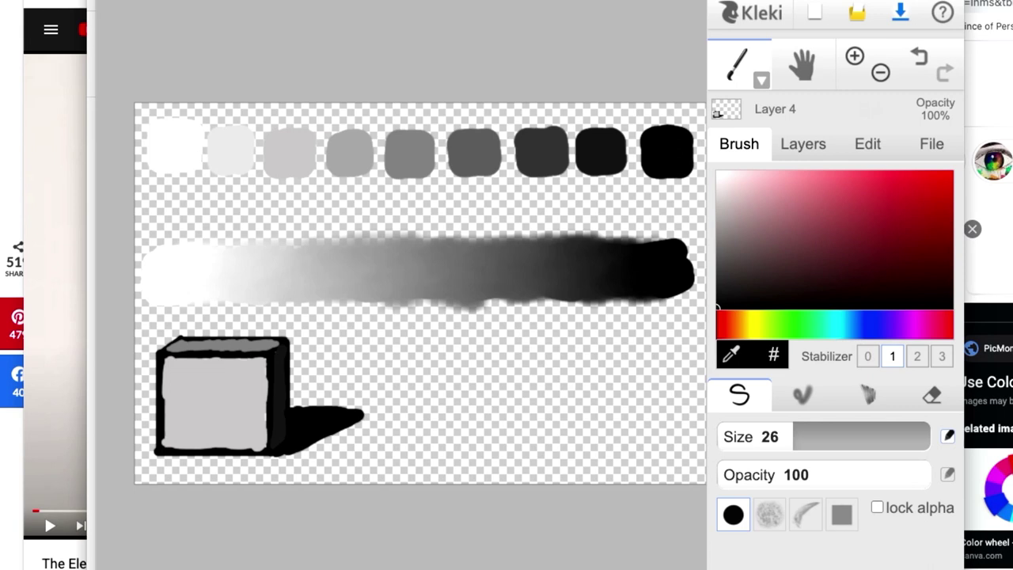
Paint a solid near-black circle to the right of the cube with the Pen brush at size 58.
alt+click(596, 155)
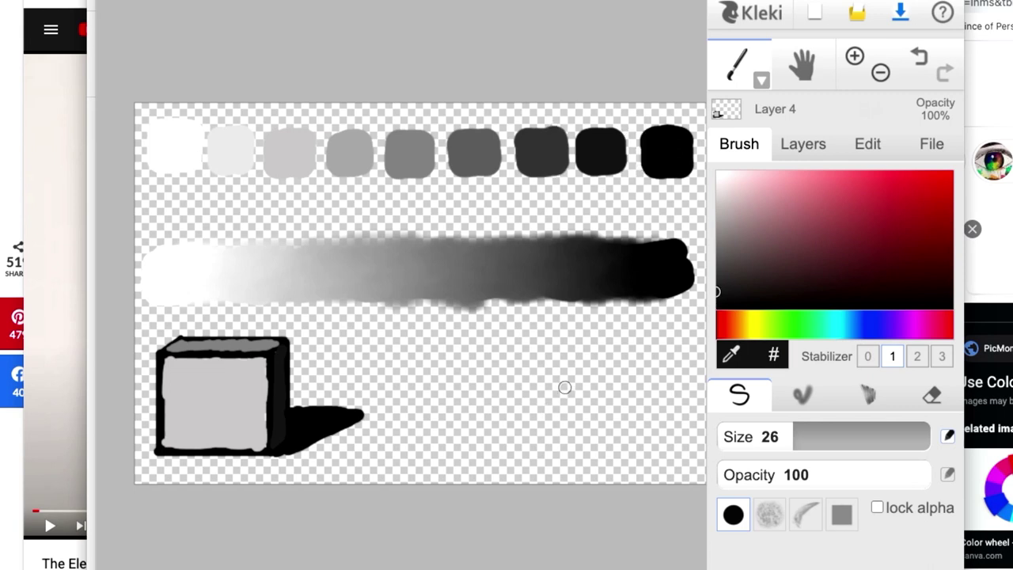
key(bracketright)
key(bracketright)
key(bracketright)
key(bracketright)
key(bracketright)
key(bracketright)
mouse_move(552, 397)
mouse_down()
mouse_move(582, 406)
mouse_move(527, 399)
mouse_move(590, 381)
mouse_move(522, 417)
mouse_move(593, 393)
mouse_move(512, 399)
mouse_move(607, 404)
mouse_move(570, 341)
mouse_move(536, 430)
mouse_move(580, 363)
mouse_move(530, 355)
mouse_move(522, 423)
mouse_move(573, 426)
mouse_move(589, 387)
mouse_move(538, 344)
mouse_move(510, 384)
mouse_up()
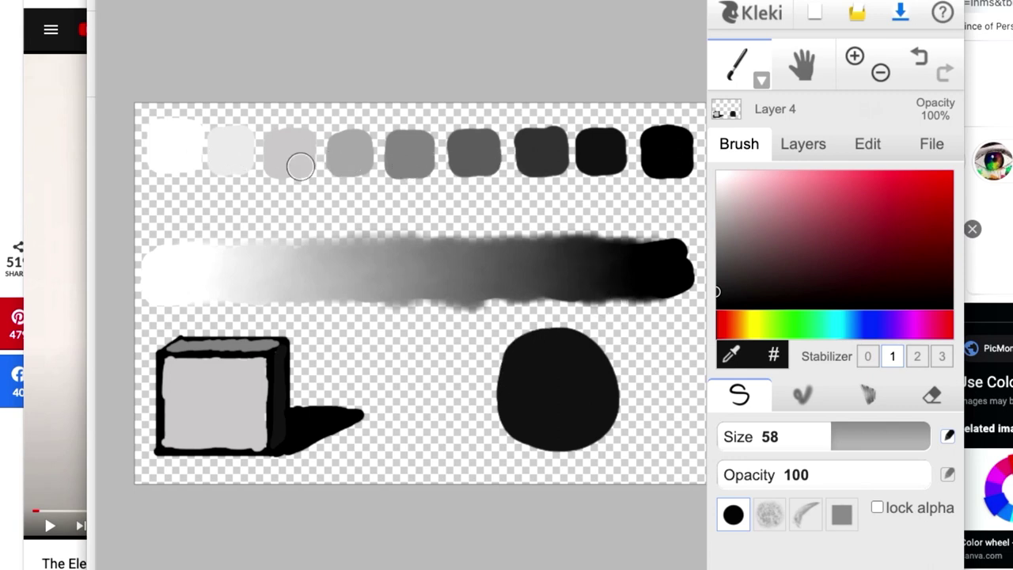
Layer progressively lighter gray bands sampled from the value scale inside the circle, ending with a very light highlight at its upper left.
click(717, 218)
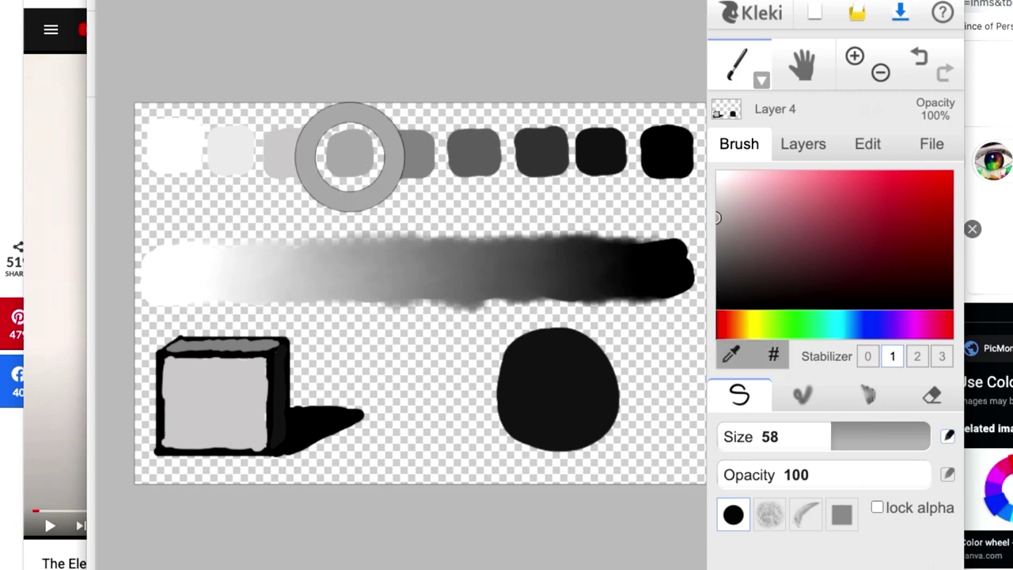
mouse_move(534, 394)
mouse_down()
mouse_move(546, 385)
mouse_move(529, 398)
mouse_move(565, 407)
mouse_move(527, 367)
mouse_move(542, 367)
mouse_move(559, 412)
mouse_move(581, 362)
mouse_move(544, 350)
mouse_move(517, 369)
mouse_move(513, 391)
mouse_up()
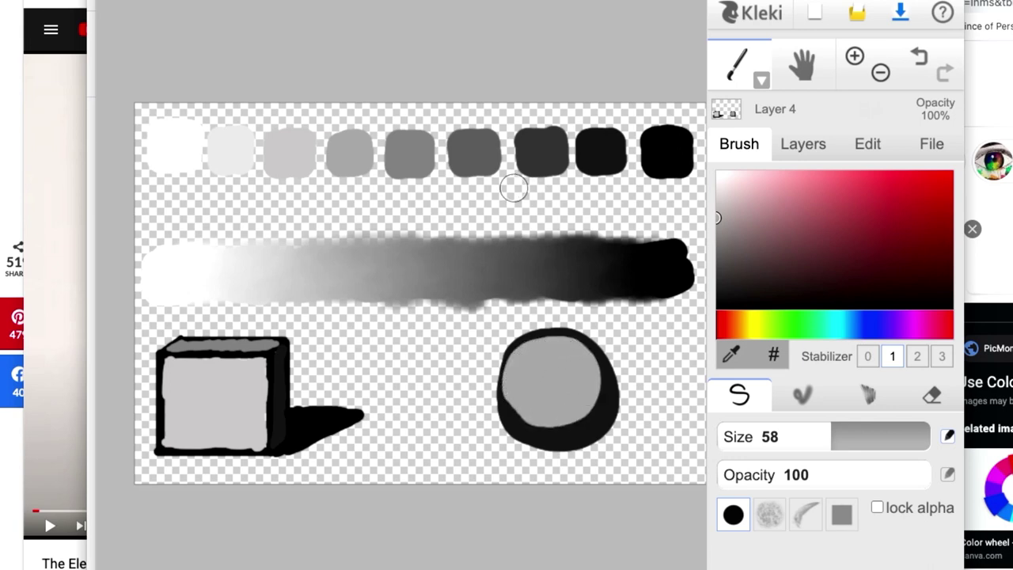
alt+click(475, 153)
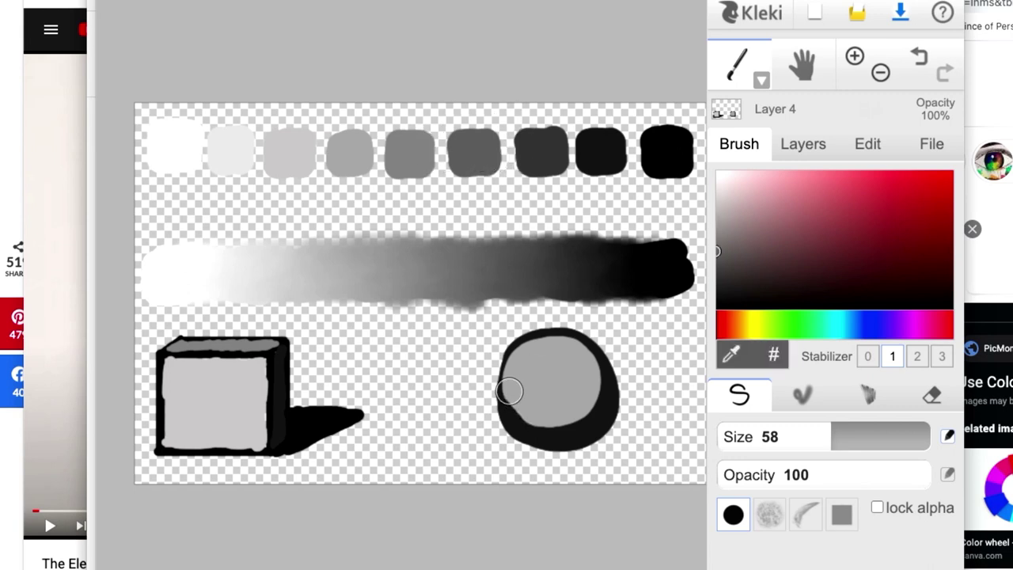
mouse_move(509, 389)
mouse_down()
mouse_move(518, 411)
mouse_move(560, 420)
mouse_move(582, 407)
mouse_move(594, 381)
mouse_move(584, 336)
mouse_up()
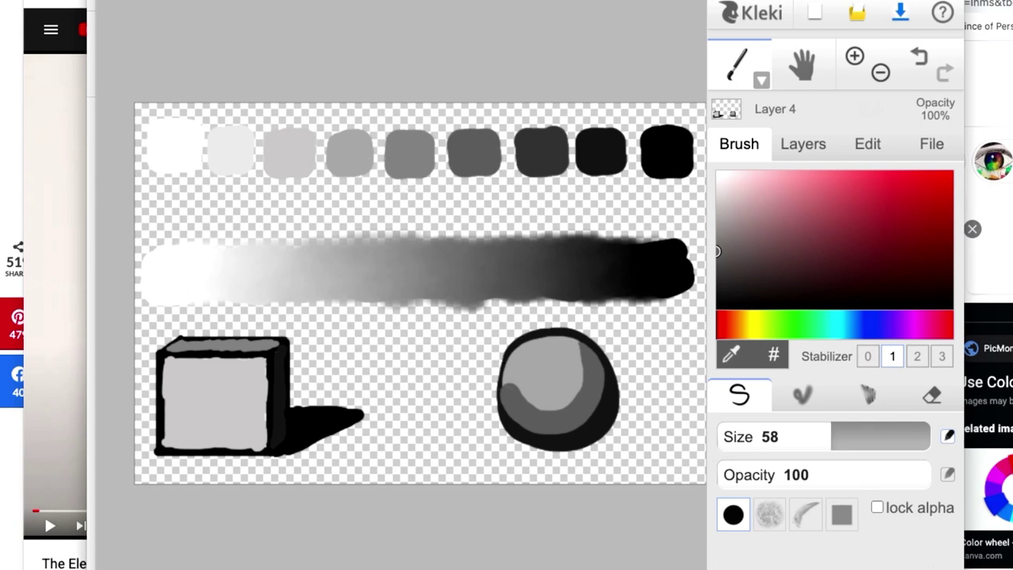
click(719, 203)
mouse_move(518, 379)
mouse_down()
mouse_move(571, 385)
mouse_move(571, 350)
mouse_move(548, 343)
mouse_move(531, 348)
mouse_move(514, 379)
mouse_move(549, 386)
mouse_move(557, 360)
mouse_move(530, 360)
mouse_move(537, 375)
mouse_move(548, 367)
mouse_move(542, 349)
mouse_move(524, 371)
mouse_move(548, 370)
mouse_move(554, 345)
mouse_up()
click(719, 188)
Smooth the circle's gray bands into a shaded sphere using the Blend brush at size 41, opacity 0 and blending 100.
click(802, 394)
mouse_move(721, 475)
mouse_down()
mouse_move(875, 475)
mouse_move(686, 482)
mouse_up()
drag(836, 513, 931, 513)
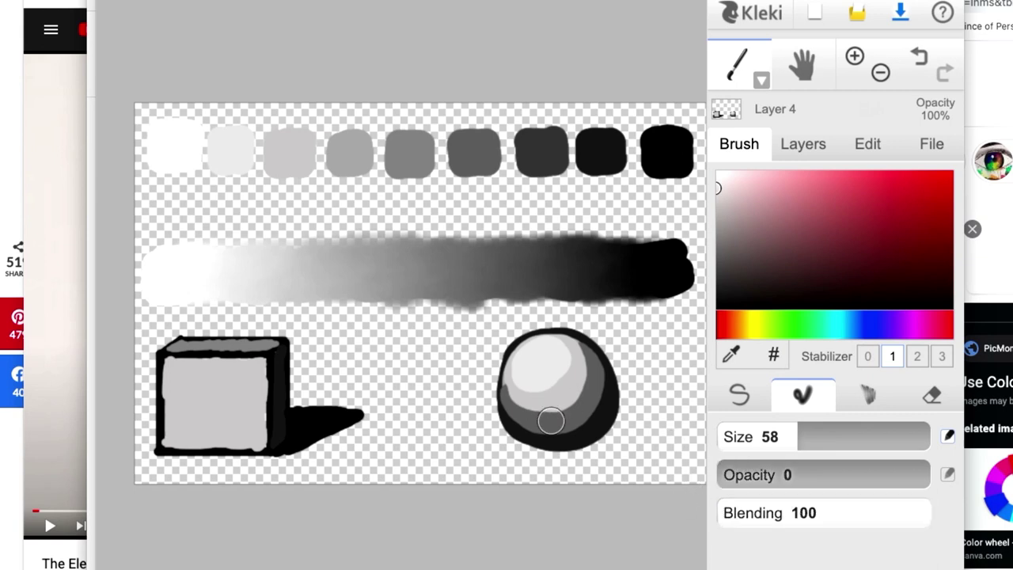
key(bracketleft)
key(bracketleft)
key(bracketright)
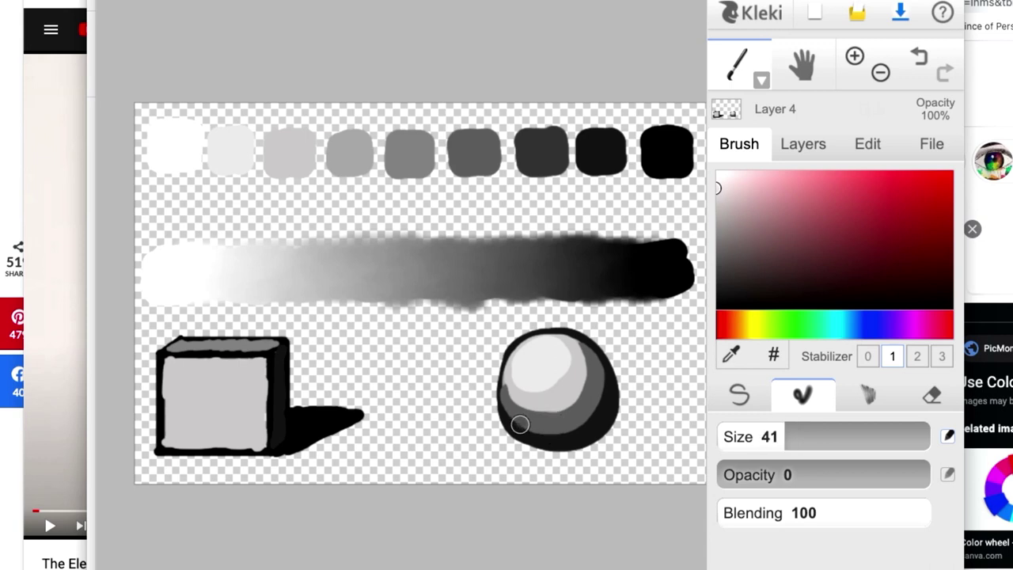
mouse_move(508, 409)
mouse_down()
mouse_move(542, 429)
mouse_move(546, 421)
mouse_move(533, 421)
mouse_move(535, 439)
mouse_move(541, 426)
mouse_move(595, 421)
mouse_up()
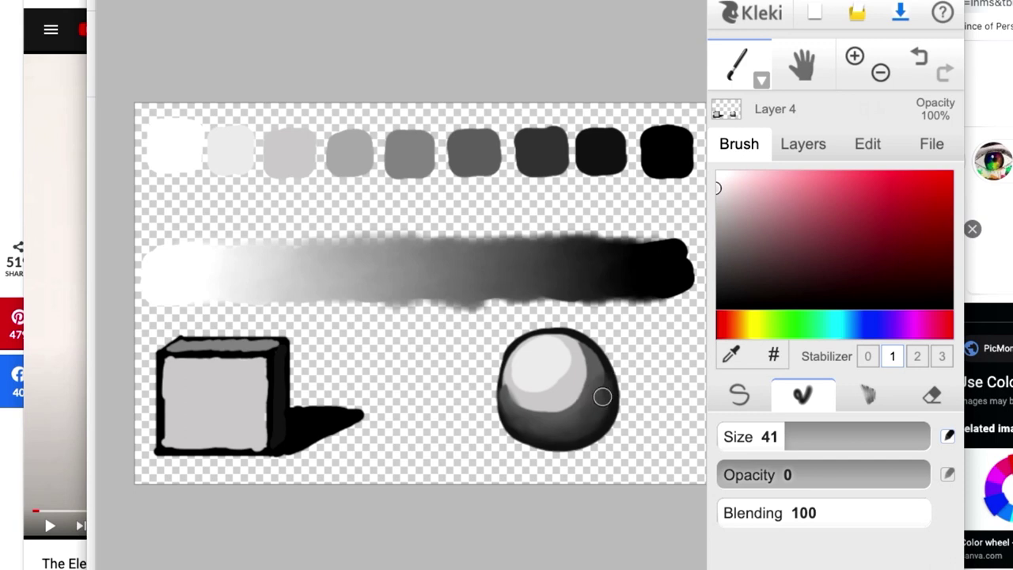
mouse_move(600, 371)
mouse_down()
mouse_move(581, 343)
mouse_move(574, 358)
mouse_move(588, 391)
mouse_move(552, 413)
mouse_move(570, 413)
mouse_move(593, 393)
mouse_move(582, 373)
mouse_move(582, 384)
mouse_move(591, 372)
mouse_move(592, 406)
mouse_move(601, 395)
mouse_move(535, 414)
mouse_move(532, 405)
mouse_move(523, 411)
mouse_move(518, 389)
mouse_move(507, 393)
mouse_move(525, 370)
mouse_move(568, 367)
mouse_move(571, 349)
mouse_move(547, 340)
mouse_move(510, 364)
mouse_move(515, 354)
mouse_move(502, 404)
mouse_move(544, 435)
mouse_move(570, 407)
mouse_move(571, 390)
mouse_move(525, 411)
mouse_move(532, 430)
mouse_move(511, 387)
mouse_move(531, 435)
mouse_move(556, 438)
mouse_move(553, 405)
mouse_move(538, 413)
mouse_move(518, 375)
mouse_move(540, 353)
mouse_move(516, 363)
mouse_move(536, 395)
mouse_move(572, 375)
mouse_move(516, 362)
mouse_move(559, 380)
mouse_move(579, 340)
mouse_move(546, 398)
mouse_move(519, 402)
mouse_up()
mouse_move(560, 373)
mouse_down()
mouse_move(523, 395)
mouse_move(563, 417)
mouse_up()
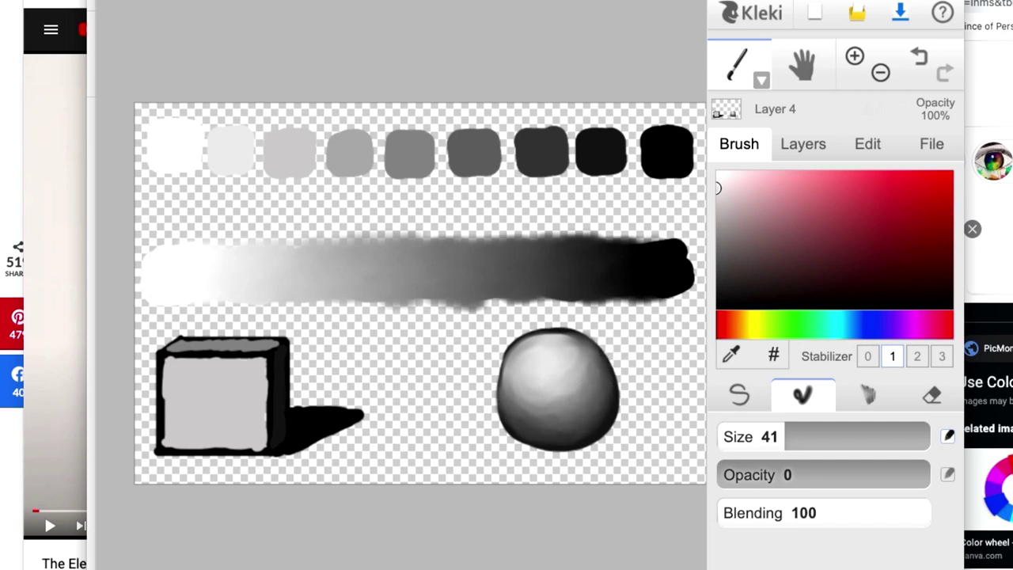
Darken the sphere's lower-right area with the Pen brush and soften it into the shading with the Blend brush at size 41.
click(718, 291)
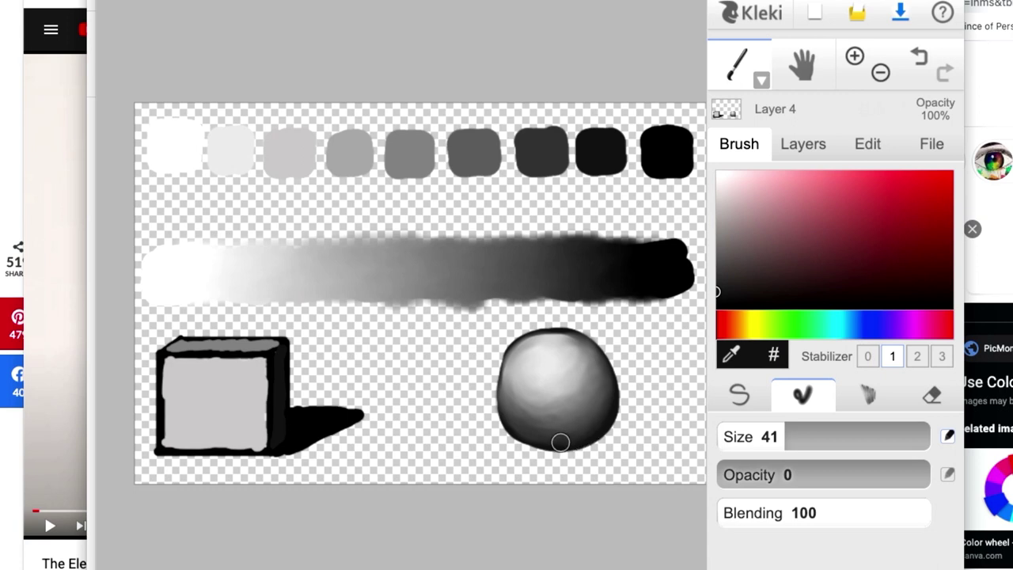
alt+click(682, 254)
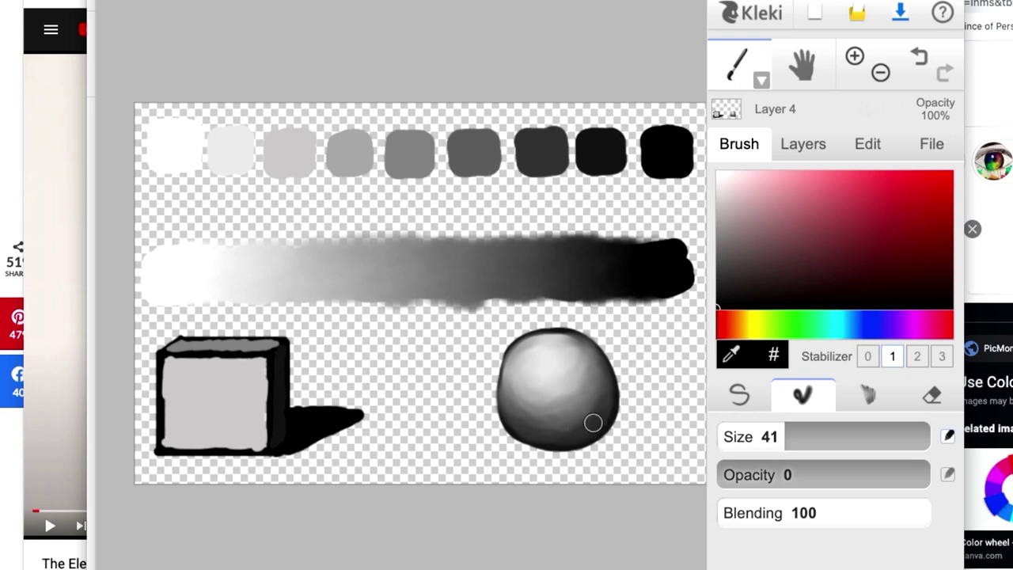
click(740, 394)
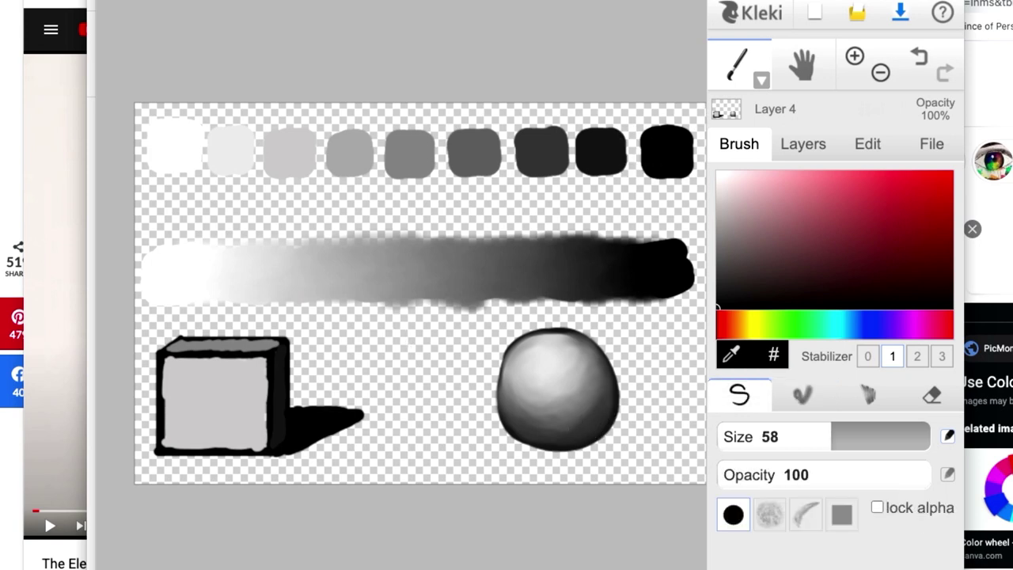
mouse_move(583, 421)
mouse_down()
mouse_move(547, 427)
mouse_move(558, 417)
mouse_move(568, 435)
mouse_move(599, 418)
mouse_move(558, 415)
mouse_move(537, 430)
mouse_move(575, 423)
mouse_move(567, 415)
mouse_move(569, 428)
mouse_move(601, 400)
mouse_move(590, 423)
mouse_move(612, 391)
mouse_move(595, 391)
mouse_move(563, 424)
mouse_move(565, 409)
mouse_move(543, 405)
mouse_move(585, 395)
mouse_move(551, 435)
mouse_up()
click(802, 394)
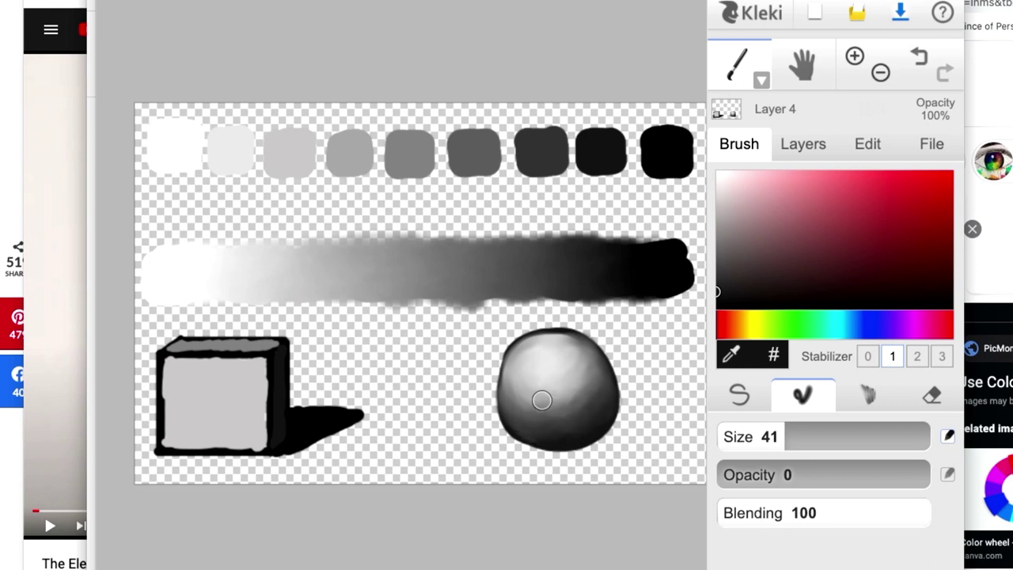
mouse_move(545, 387)
mouse_down()
mouse_move(569, 401)
mouse_move(568, 390)
mouse_move(537, 403)
mouse_move(588, 376)
mouse_move(571, 415)
mouse_up()
mouse_move(596, 370)
mouse_down()
mouse_move(571, 392)
mouse_move(583, 416)
mouse_move(587, 363)
mouse_move(560, 339)
mouse_up()
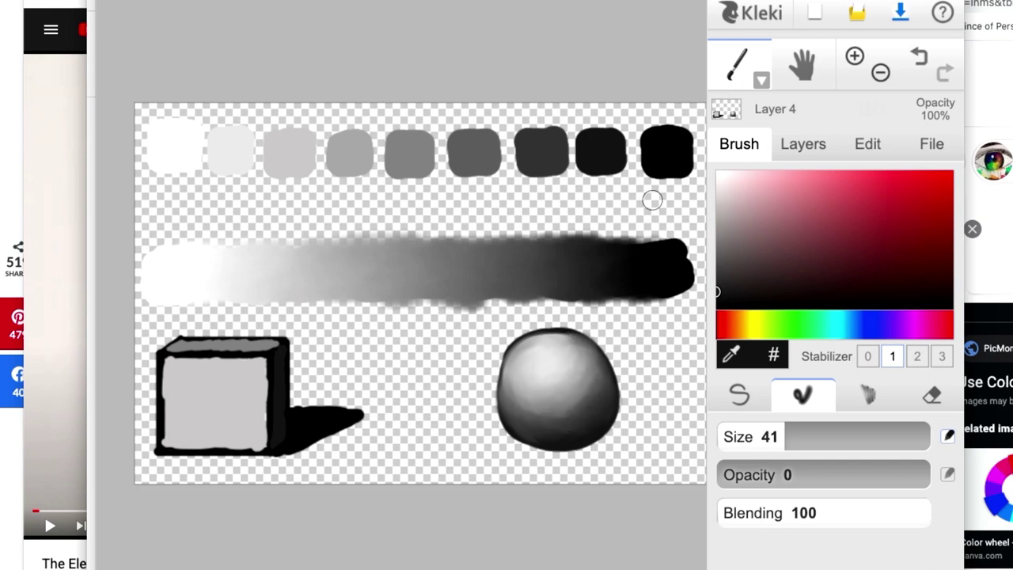
click(717, 307)
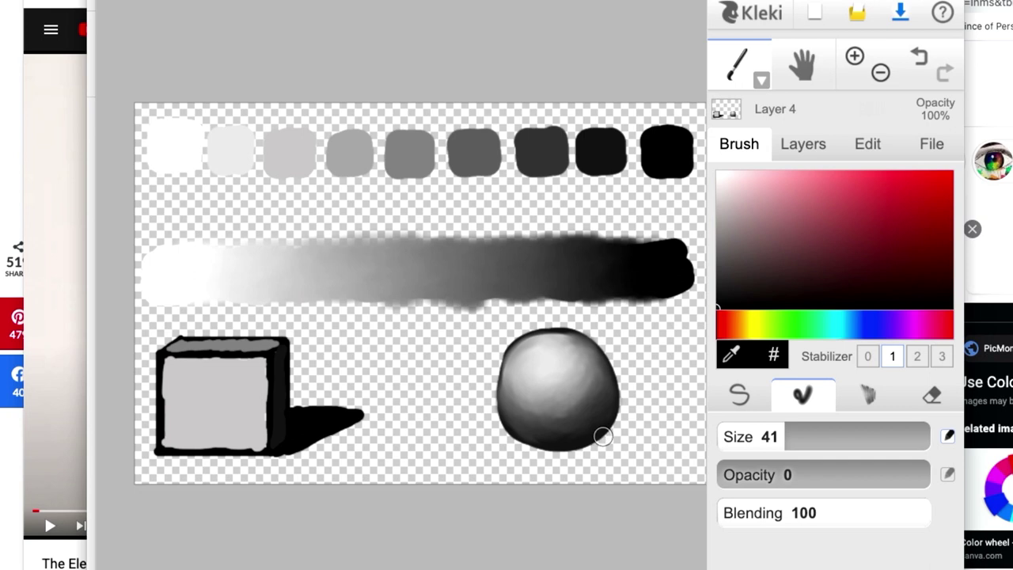
mouse_move(619, 431)
mouse_down()
mouse_move(622, 423)
mouse_move(595, 437)
mouse_move(628, 428)
mouse_up()
key(ctrl+z)
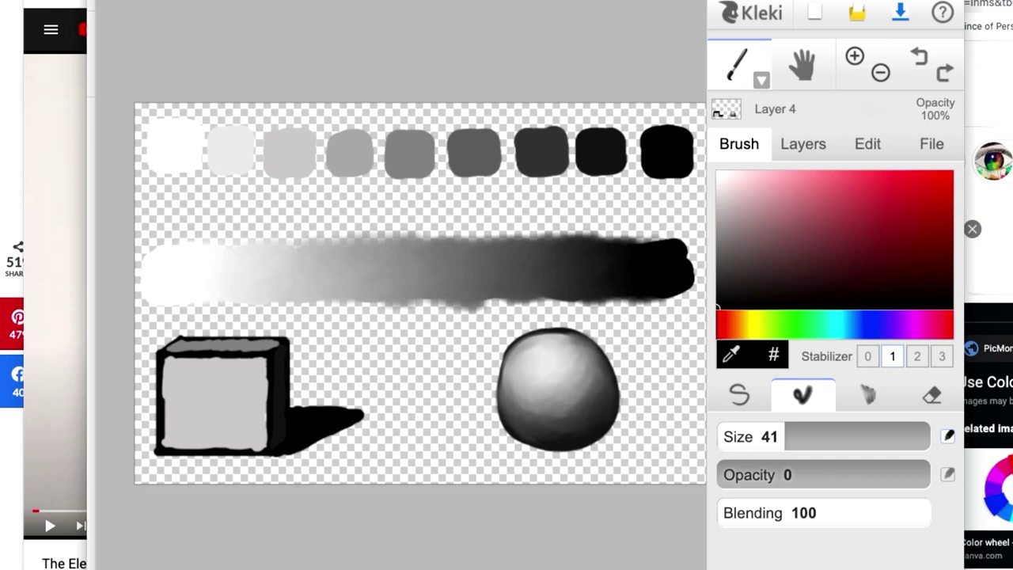
Paint a black cast shadow beside the sphere's lower right with the size 58 Pen brush, and trim its edges with the size 60 Eraser.
click(739, 394)
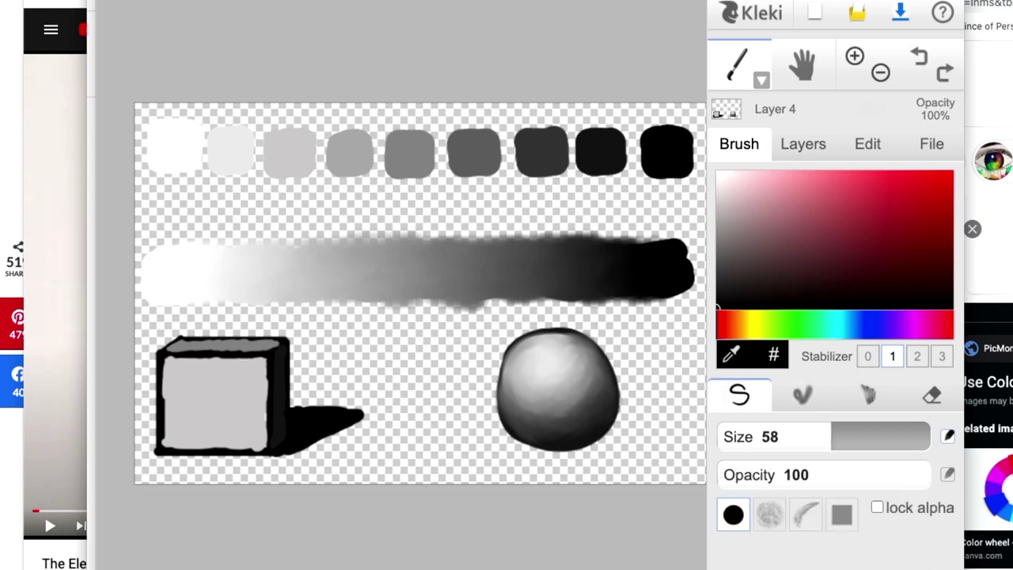
click(667, 155)
mouse_move(598, 431)
mouse_down()
mouse_move(631, 402)
mouse_move(627, 421)
mouse_move(627, 411)
mouse_move(596, 445)
mouse_move(646, 414)
mouse_move(627, 396)
mouse_move(641, 413)
mouse_move(624, 434)
mouse_move(627, 395)
mouse_up()
key(e)
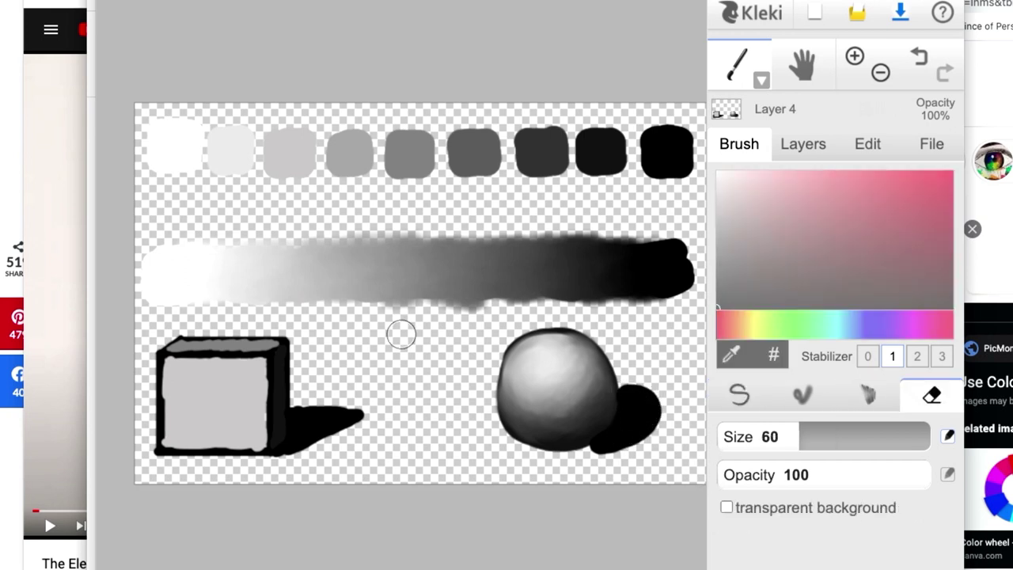
mouse_move(594, 464)
mouse_down()
mouse_move(586, 468)
mouse_move(671, 424)
mouse_move(675, 402)
mouse_move(654, 378)
mouse_move(628, 375)
mouse_up()
Soften the sphere's cast shadow with the Blend brush at size 41 and clean up its lower edge with the size 60 Eraser.
click(802, 395)
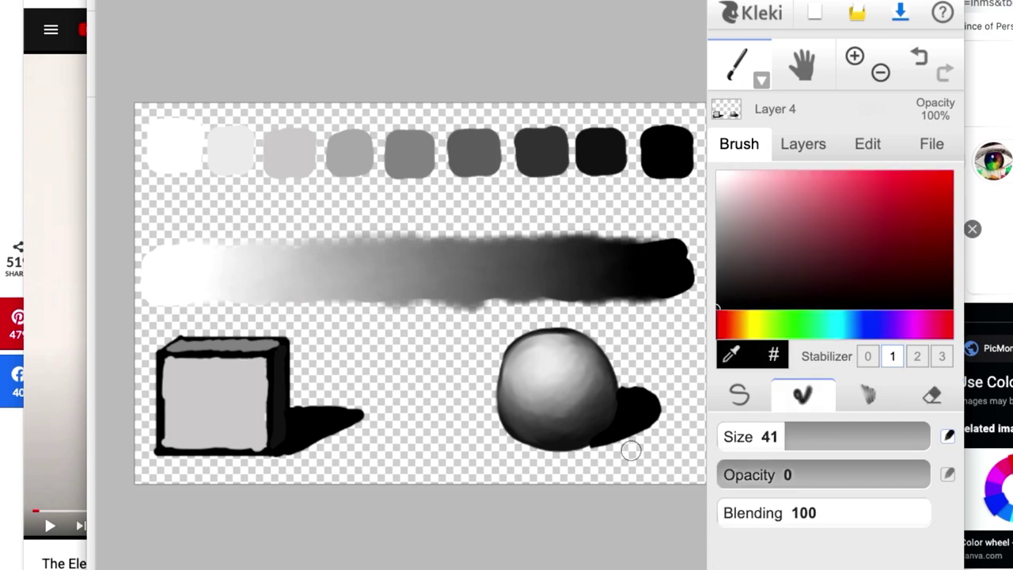
mouse_move(610, 440)
mouse_down()
mouse_move(578, 449)
mouse_move(641, 430)
mouse_move(659, 403)
mouse_move(636, 392)
mouse_move(664, 416)
mouse_move(665, 400)
mouse_move(627, 394)
mouse_move(630, 427)
mouse_move(660, 415)
mouse_move(616, 441)
mouse_move(650, 423)
mouse_move(640, 399)
mouse_up()
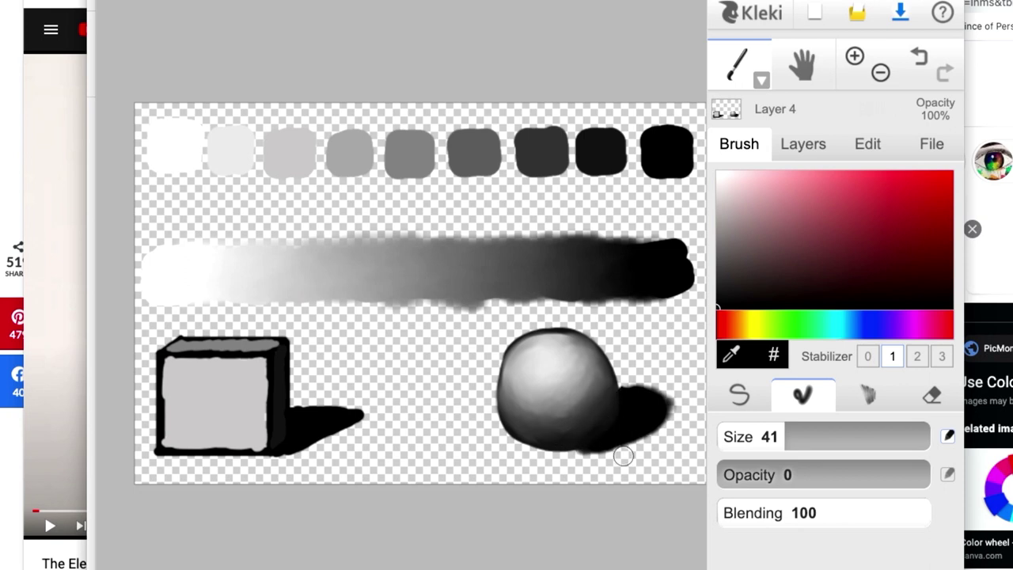
key(e)
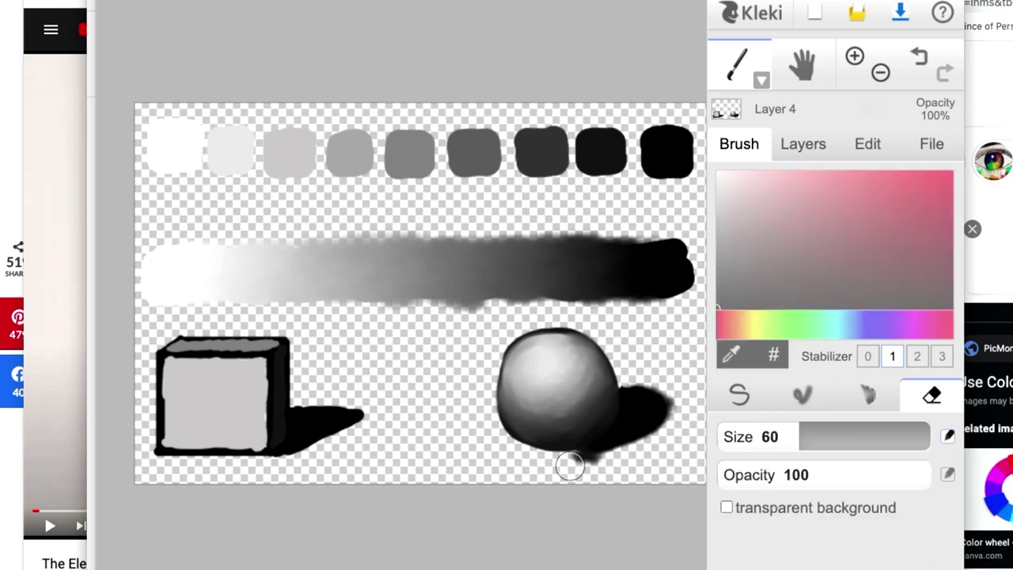
mouse_move(570, 467)
mouse_down()
mouse_move(611, 459)
mouse_move(579, 464)
mouse_move(682, 418)
mouse_up()
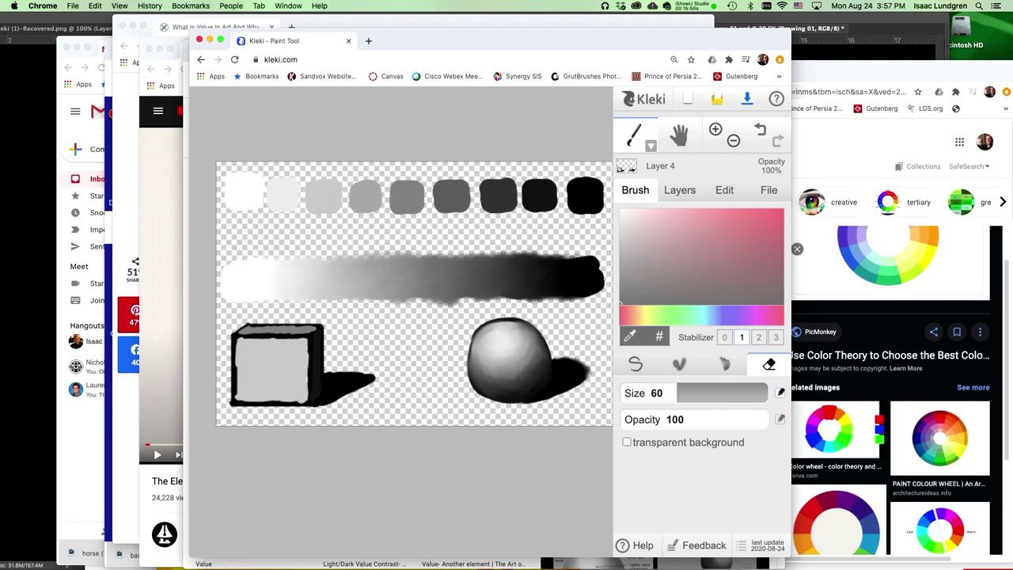
Paint small white highlights on the sphere's upper-left area with the Pen brush, reducing the brush size to 18.
key(b)
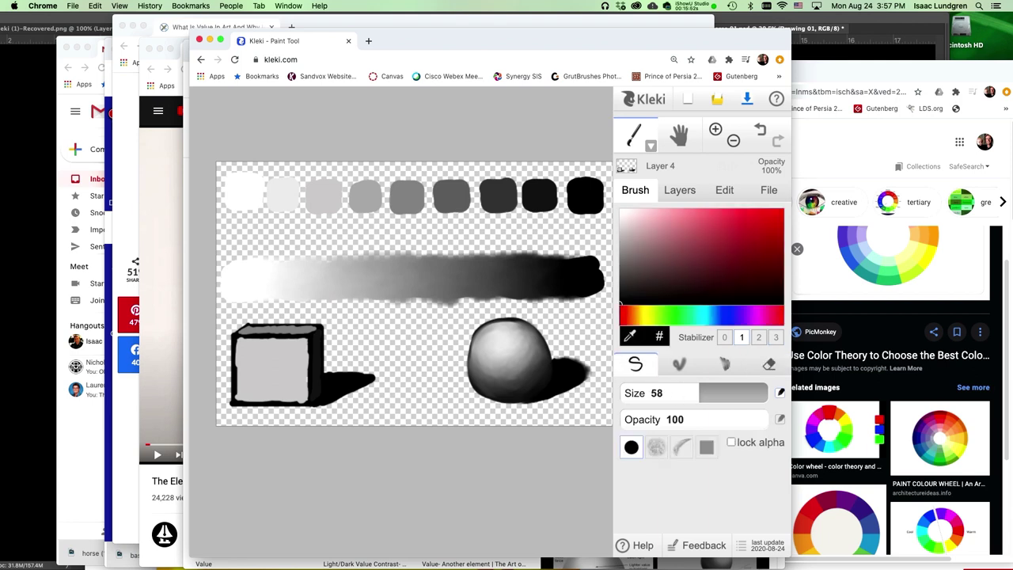
click(621, 210)
key(bracketleft)
key(bracketleft)
key(bracketleft)
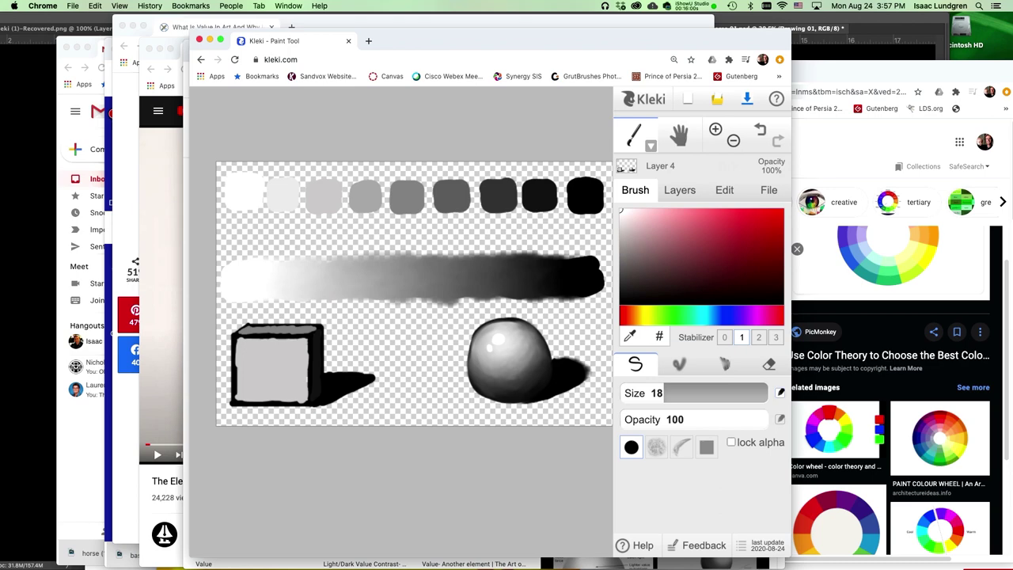
Select Layer 1 and set its opacity to 100% so the drawing has a solid white background.
click(679, 190)
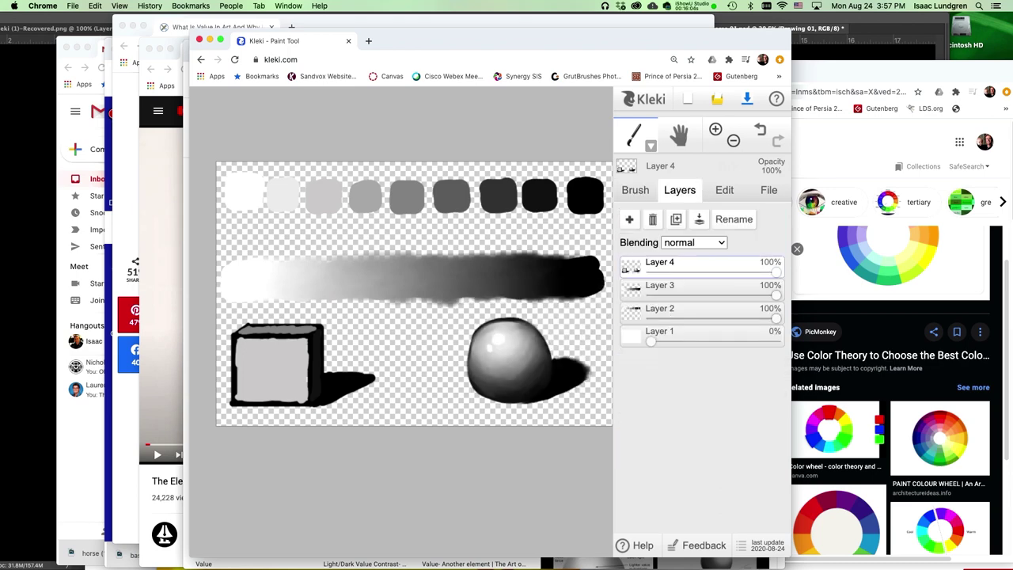
drag(650, 341, 776, 341)
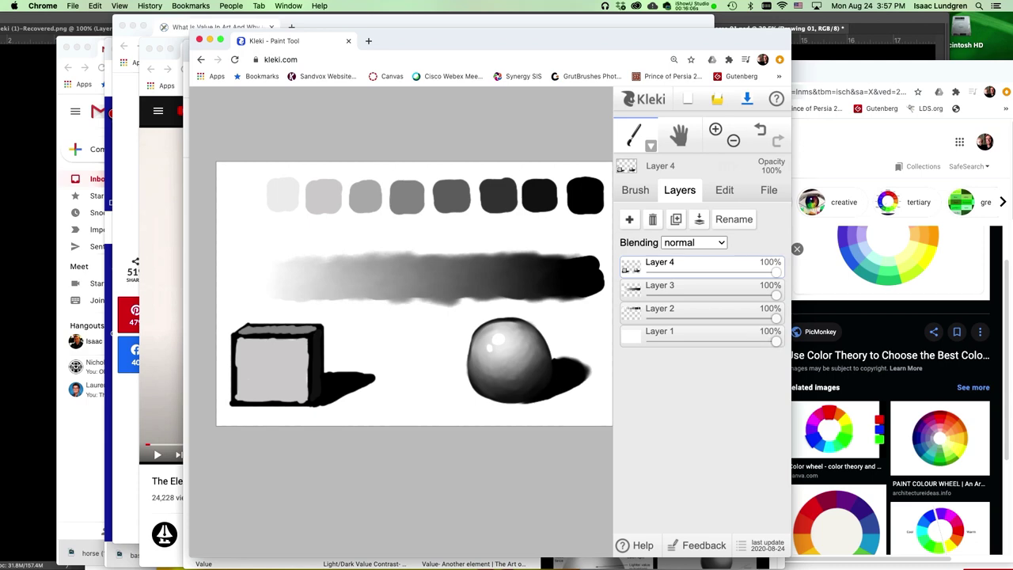
click(702, 332)
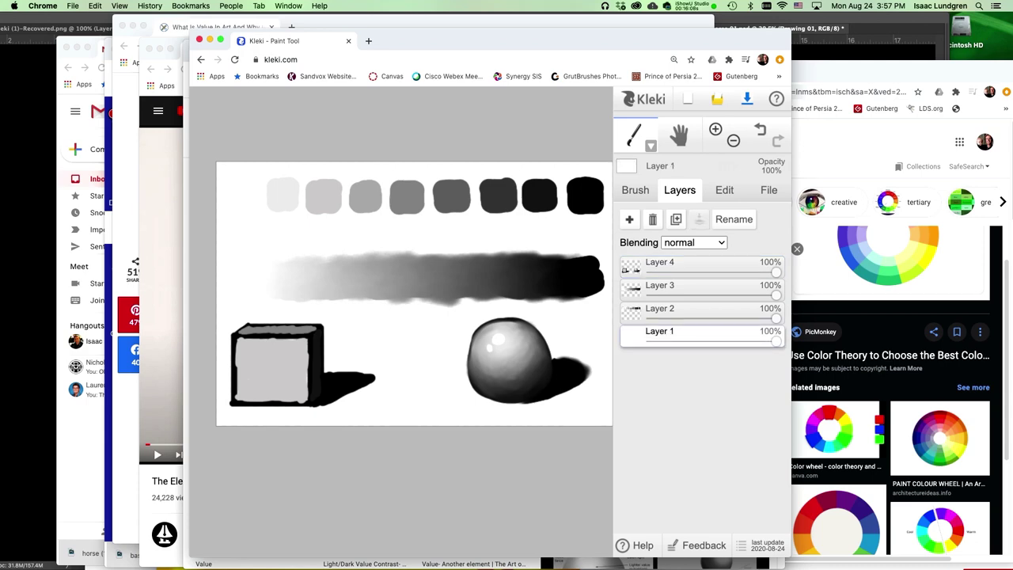
drag(776, 341, 687, 341)
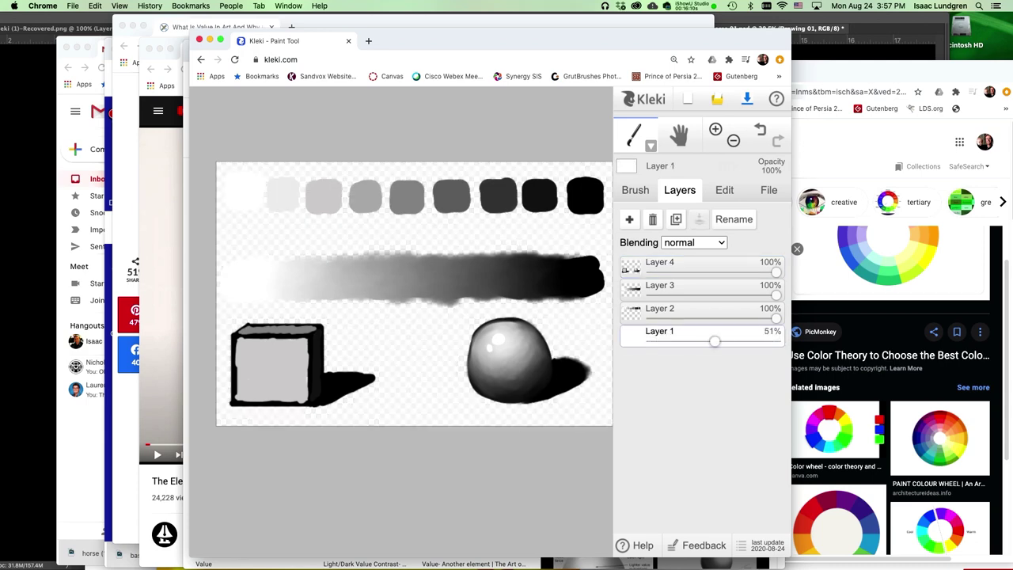
drag(715, 340, 776, 340)
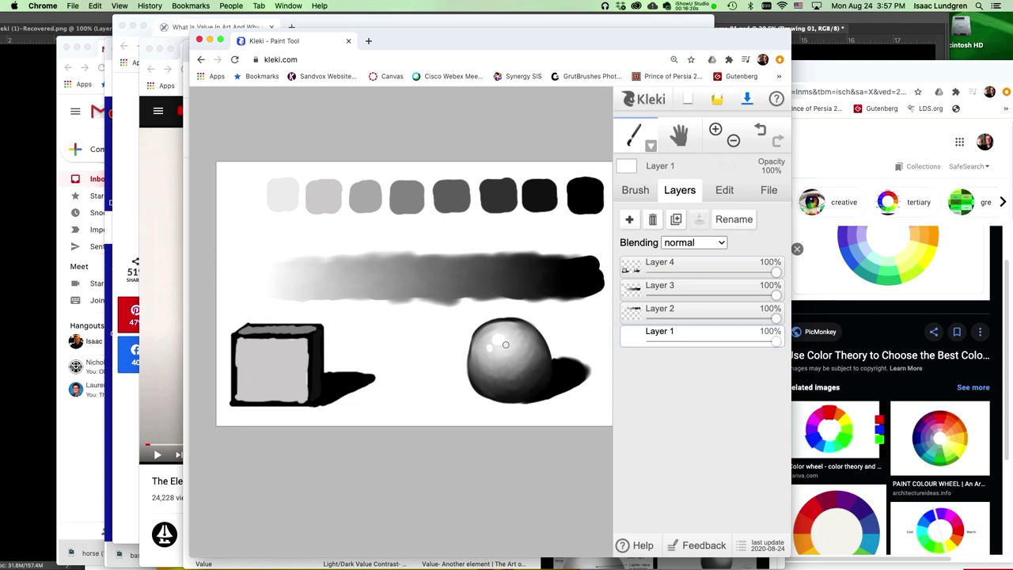
Save the finished value study to the computer as an image file.
click(768, 190)
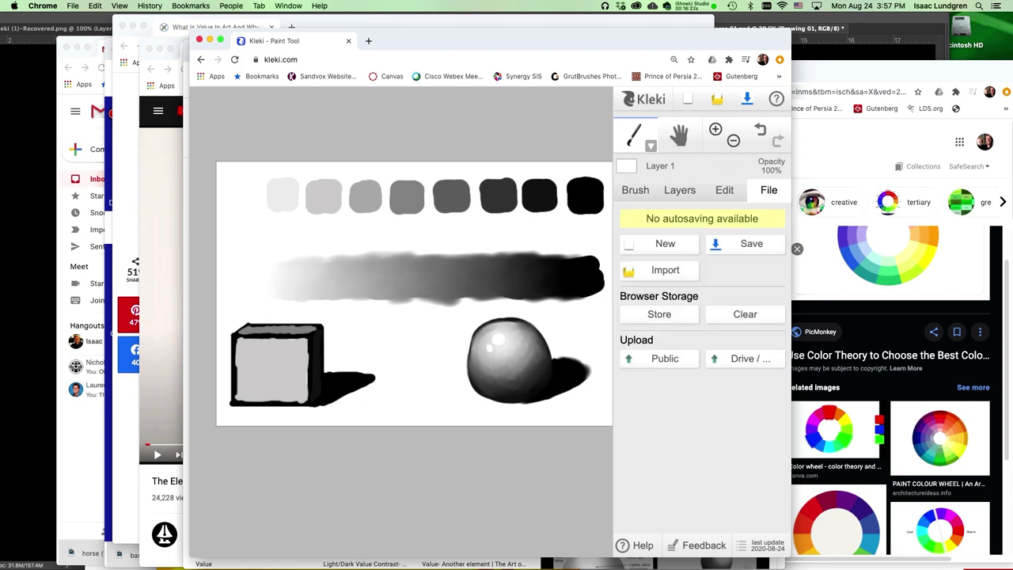
click(745, 244)
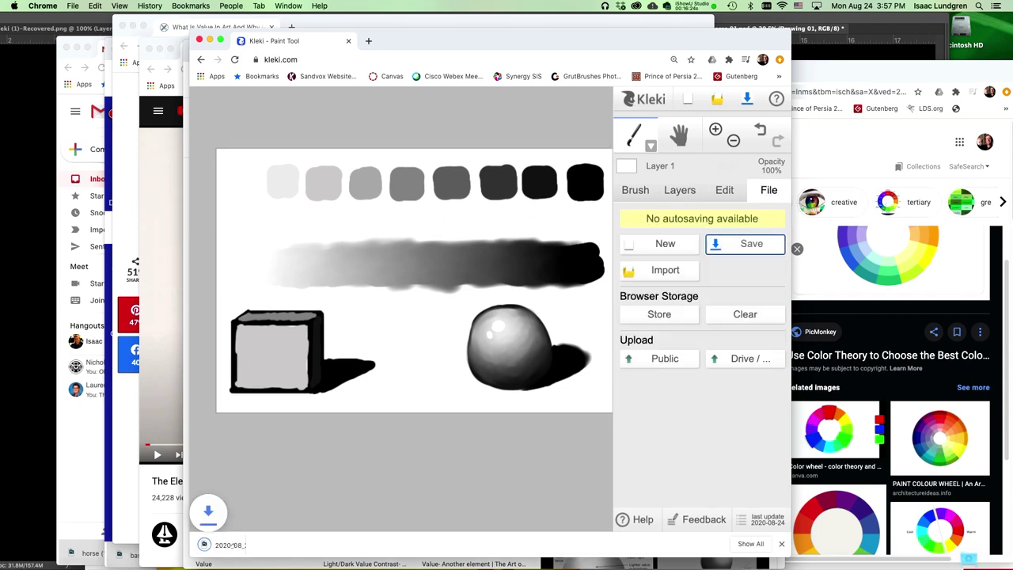